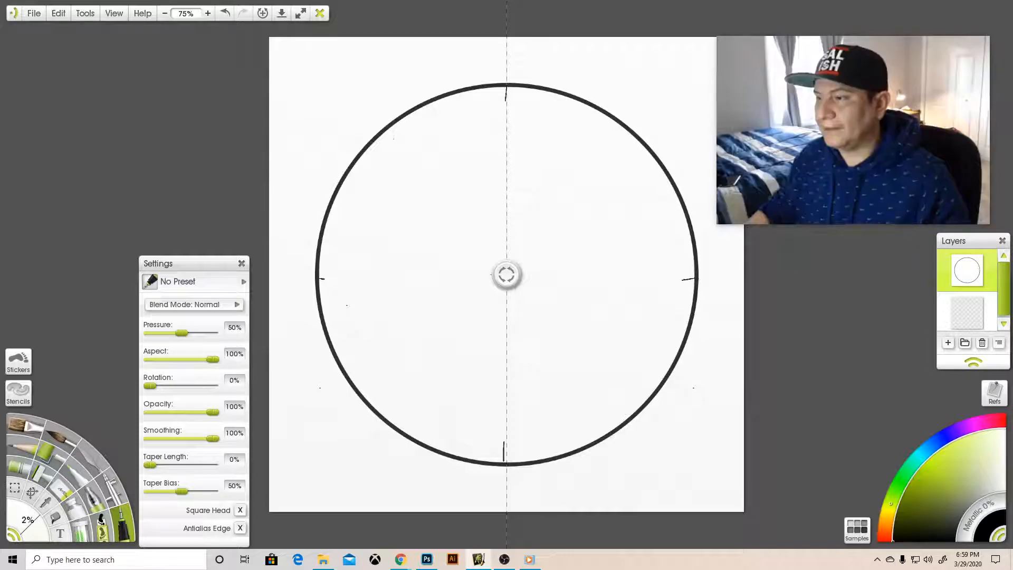
pyautogui.click(85, 14)
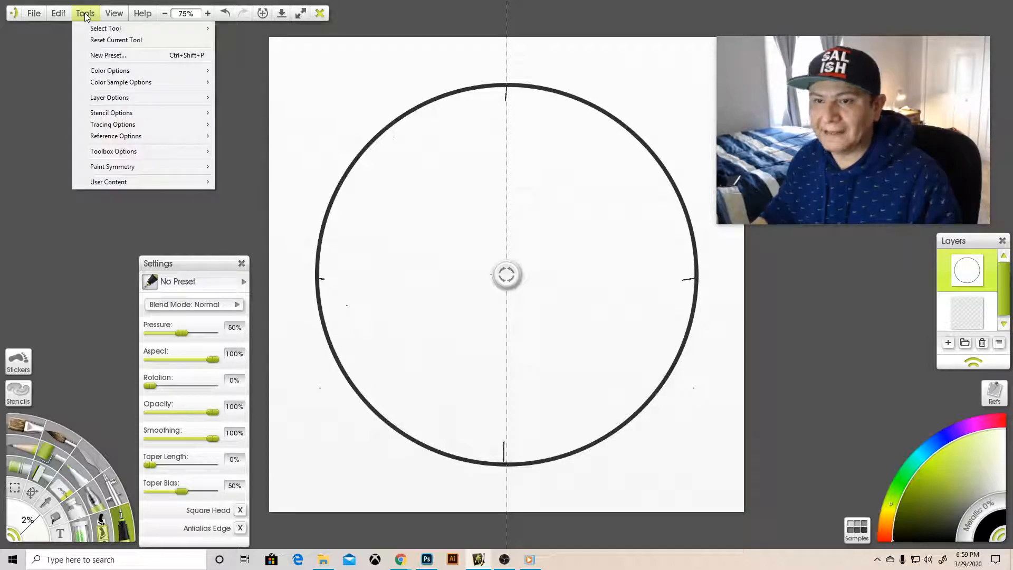
pyautogui.moveTo(110, 168)
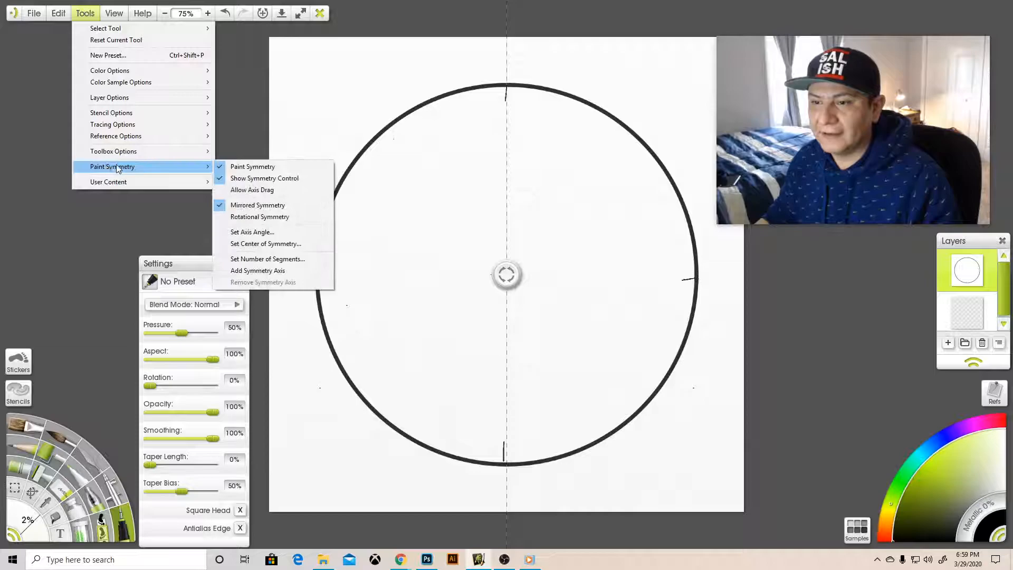
pyautogui.click(46, 229)
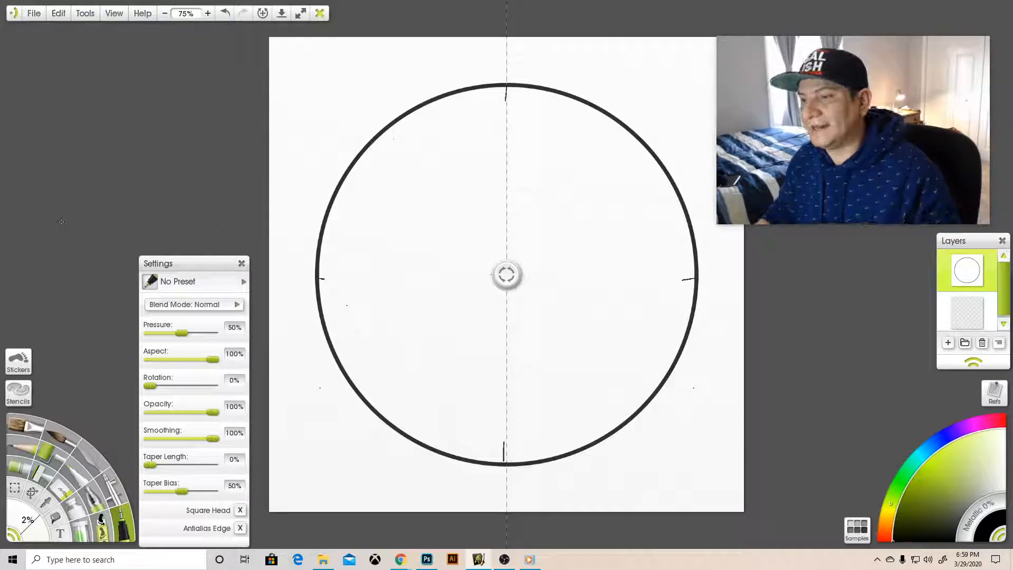
pyautogui.moveTo(372, 279); pyautogui.dragTo(443, 163)
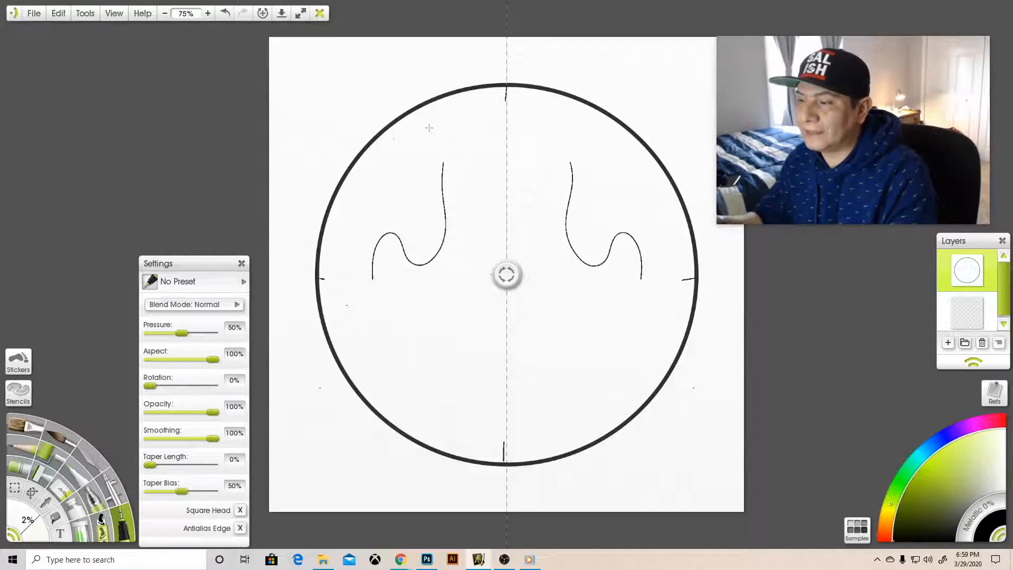
pyautogui.hotkey('ctrl', 'z')
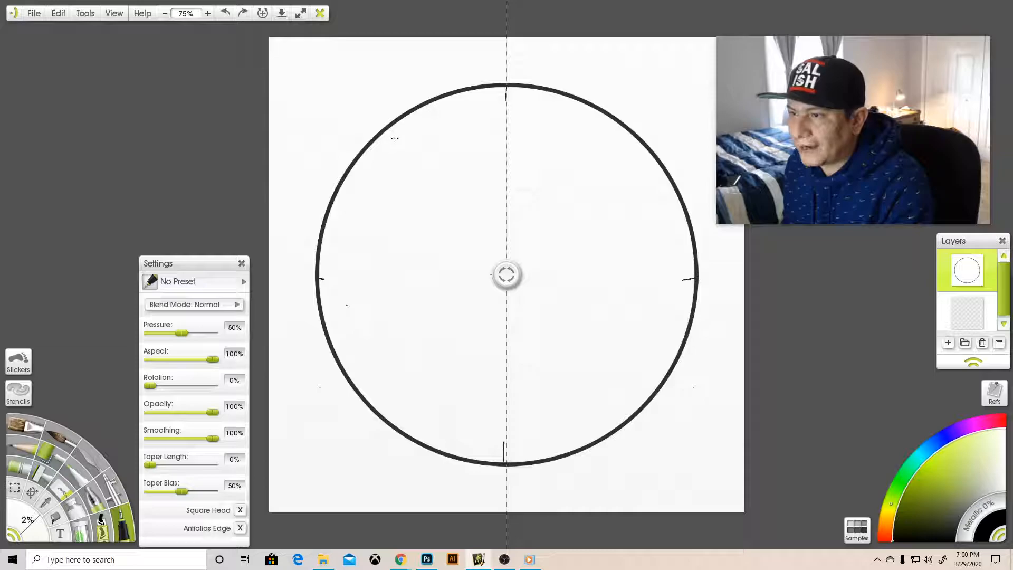
# Step: Draw a mirrored pair of eyes near the upper rim, each a small circle flanked by two pointed wedges with concave inner edges
pyautogui.moveTo(395, 138)
pyautogui.mouseDown()
pyautogui.moveTo(386, 156)
pyautogui.moveTo(397, 171)
pyautogui.moveTo(423, 161)
pyautogui.moveTo(416, 141)
pyautogui.moveTo(391, 137)
pyautogui.mouseUp()
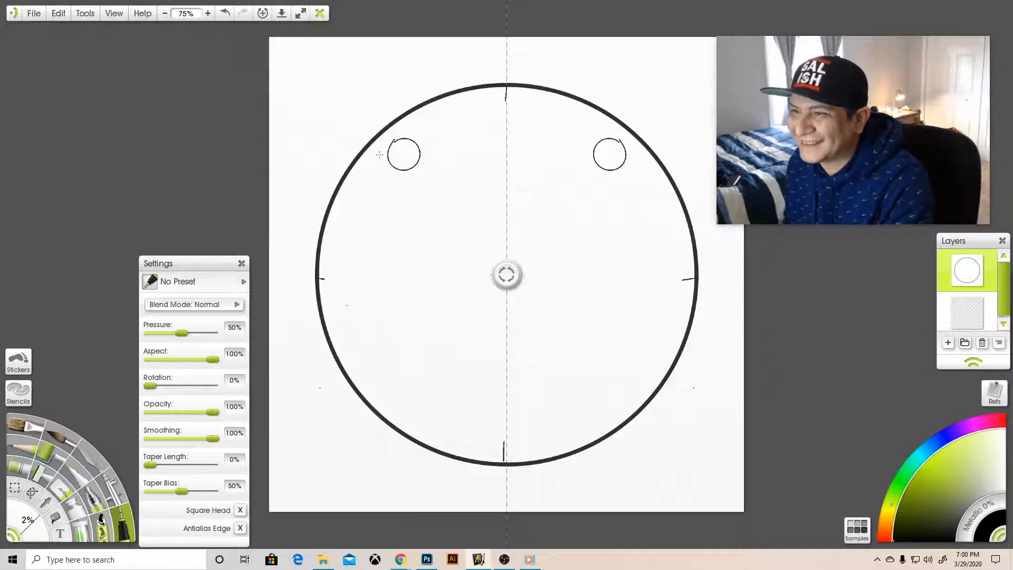
pyautogui.moveTo(380, 159)
pyautogui.mouseDown()
pyautogui.moveTo(388, 178)
pyautogui.moveTo(406, 176)
pyautogui.moveTo(371, 177)
pyautogui.moveTo(358, 208)
pyautogui.moveTo(399, 177)
pyautogui.mouseUp()
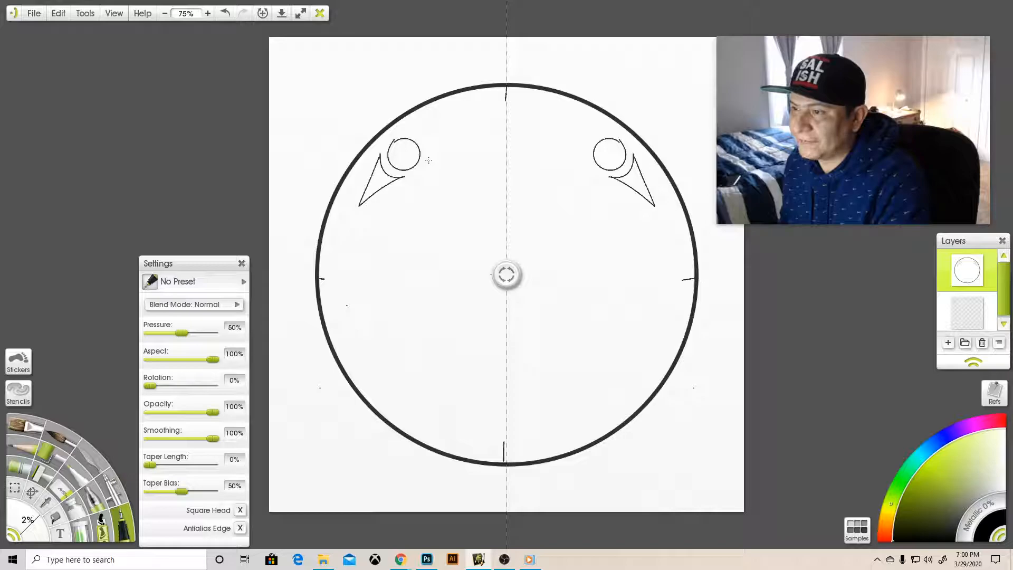
pyautogui.moveTo(429, 159)
pyautogui.mouseDown()
pyautogui.moveTo(434, 140)
pyautogui.moveTo(414, 132)
pyautogui.moveTo(462, 124)
pyautogui.mouseUp()
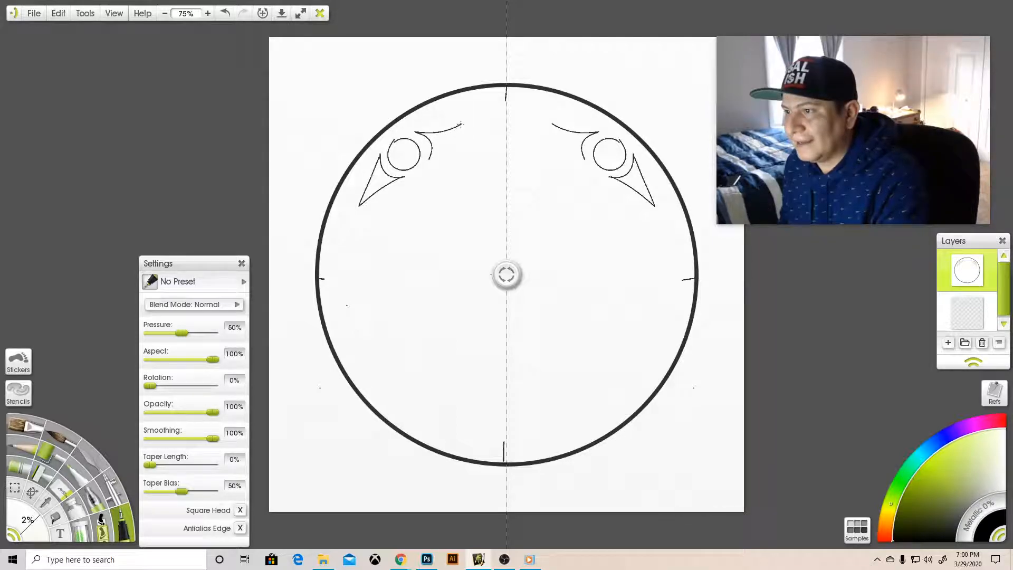
pyautogui.moveTo(461, 125); pyautogui.dragTo(429, 161)
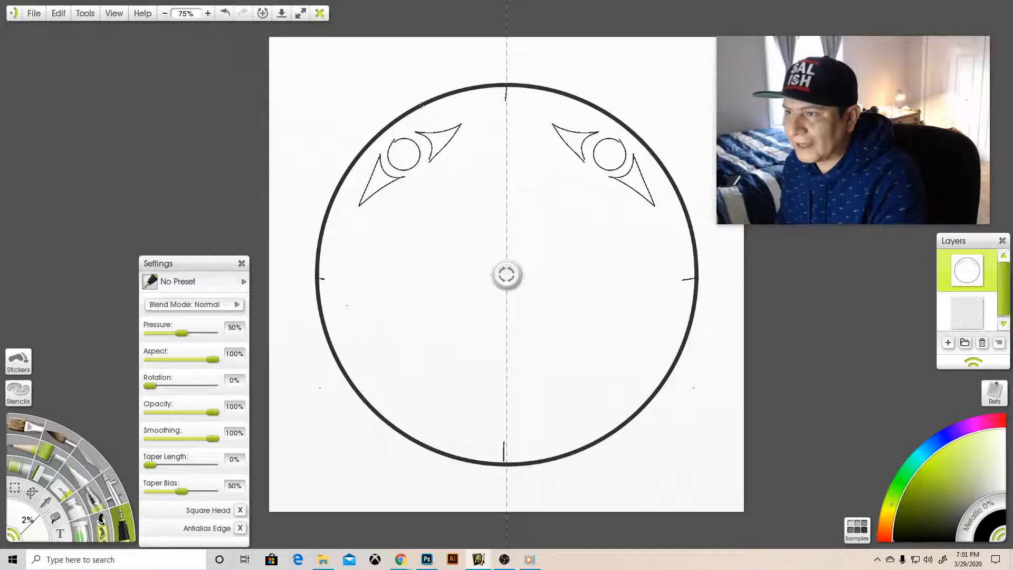
# Step: Draw the mirrored central contours: brow curves running from the rim down the axis, thin crescents below the eyes, and a long tapering central point
pyautogui.moveTo(417, 108)
pyautogui.mouseDown()
pyautogui.moveTo(421, 124)
pyautogui.moveTo(463, 102)
pyautogui.moveTo(487, 105)
pyautogui.moveTo(503, 160)
pyautogui.moveTo(491, 200)
pyautogui.mouseUp()
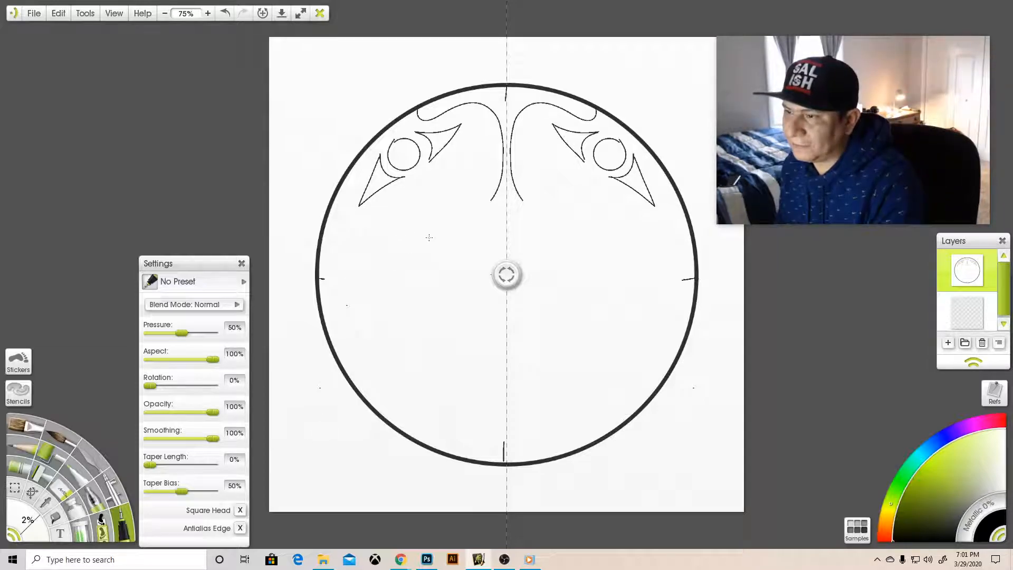
pyautogui.moveTo(432, 233)
pyautogui.mouseDown()
pyautogui.moveTo(456, 201)
pyautogui.moveTo(488, 190)
pyautogui.moveTo(488, 202)
pyautogui.mouseUp()
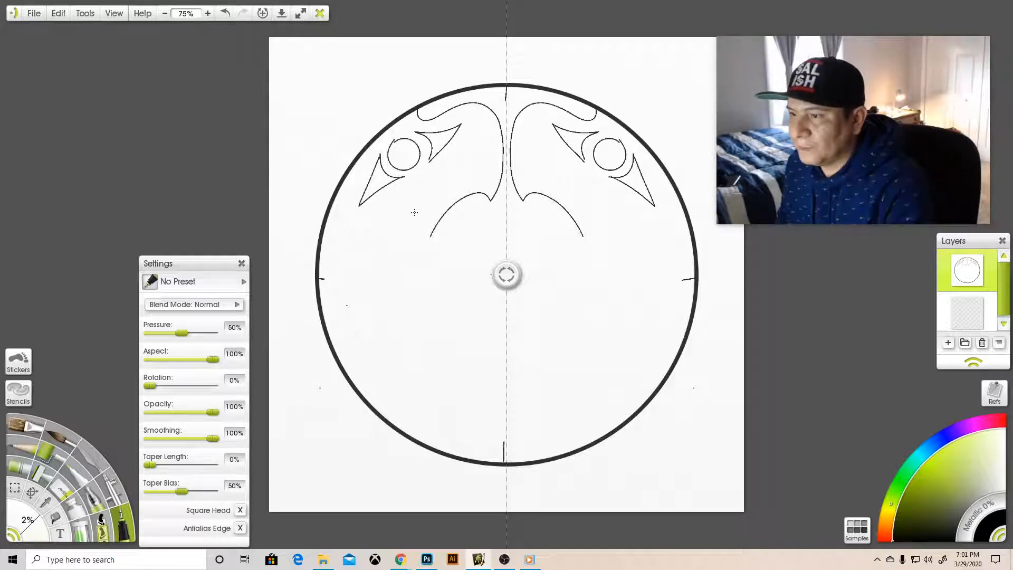
pyautogui.moveTo(414, 211)
pyautogui.mouseDown()
pyautogui.moveTo(465, 175)
pyautogui.moveTo(482, 174)
pyautogui.moveTo(488, 194)
pyautogui.mouseUp()
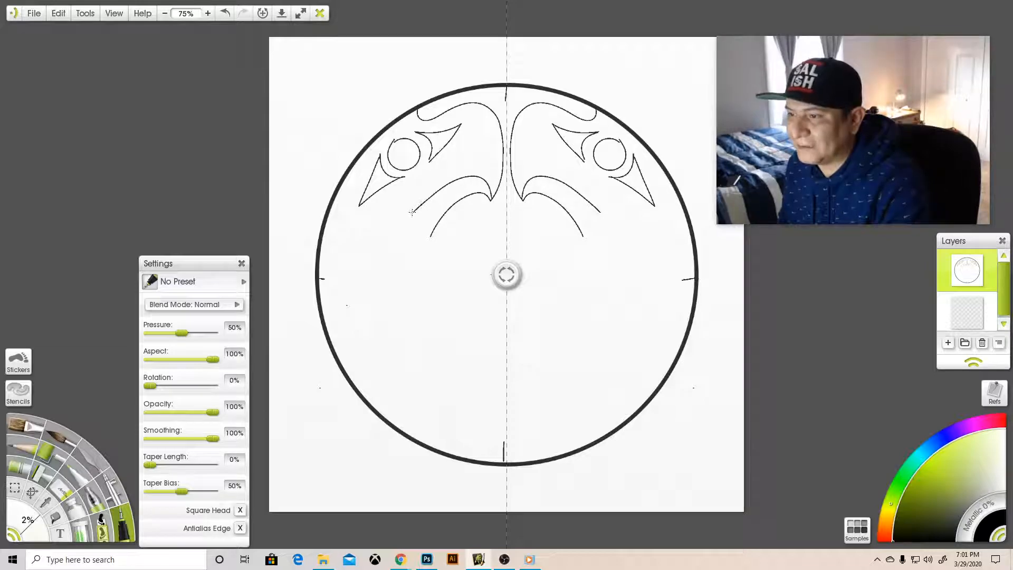
pyautogui.moveTo(412, 211)
pyautogui.mouseDown()
pyautogui.moveTo(475, 158)
pyautogui.moveTo(489, 158)
pyautogui.moveTo(490, 200)
pyautogui.mouseUp()
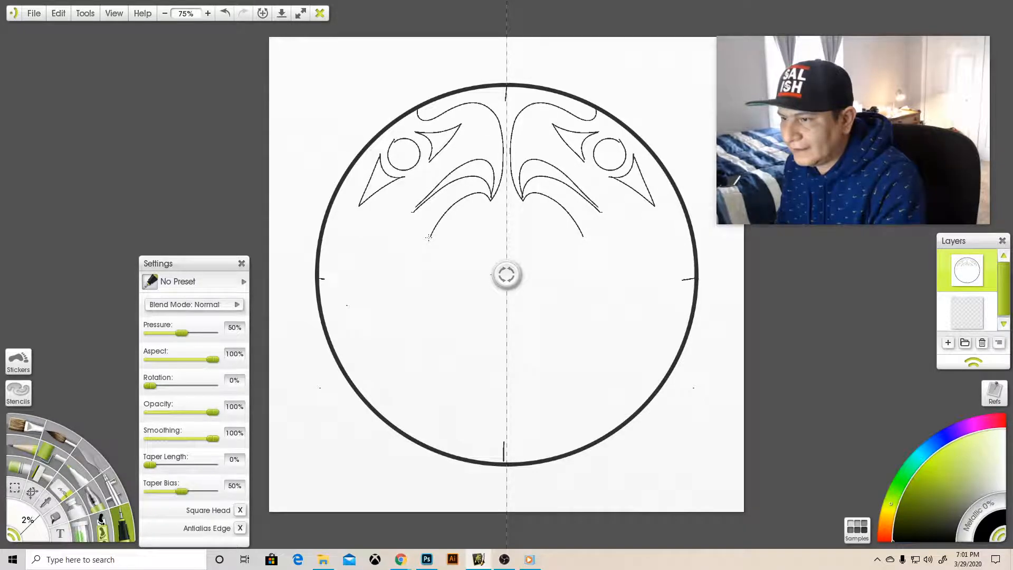
pyautogui.click(445, 230)
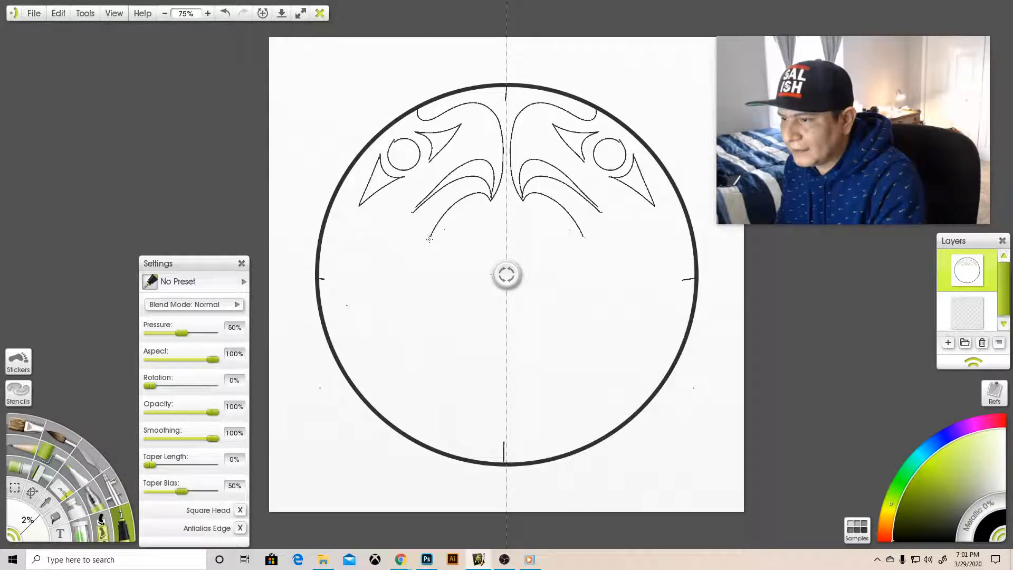
pyautogui.moveTo(430, 239)
pyautogui.mouseDown()
pyautogui.moveTo(461, 229)
pyautogui.moveTo(484, 239)
pyautogui.moveTo(505, 364)
pyautogui.mouseUp()
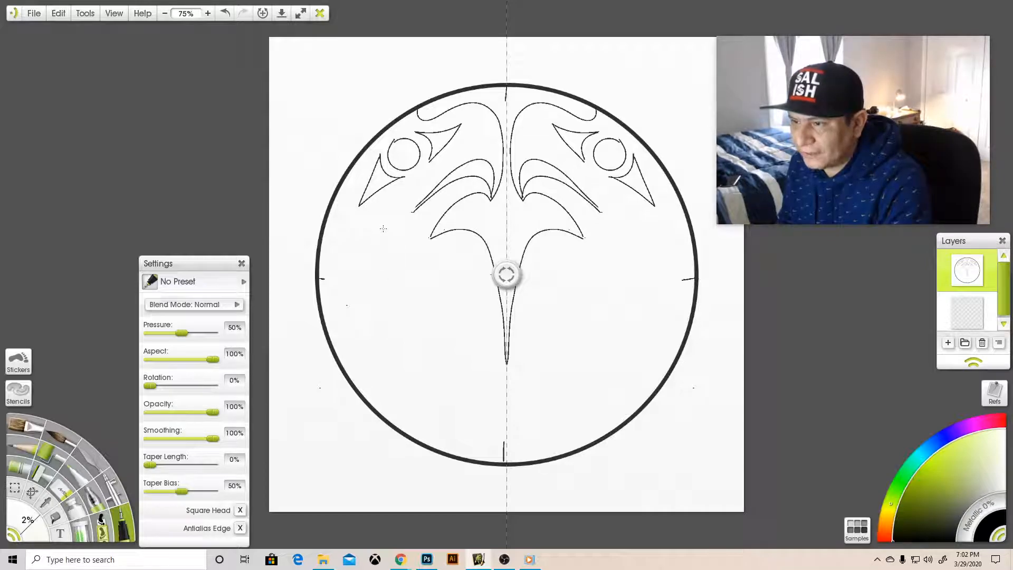
# Step: Draw two mirrored feather motifs along each side of the circle, each a small crescent above a long downward-tapering wedge
pyautogui.moveTo(383, 229)
pyautogui.mouseDown()
pyautogui.moveTo(389, 248)
pyautogui.moveTo(420, 243)
pyautogui.moveTo(380, 251)
pyautogui.moveTo(389, 261)
pyautogui.moveTo(418, 246)
pyautogui.mouseUp()
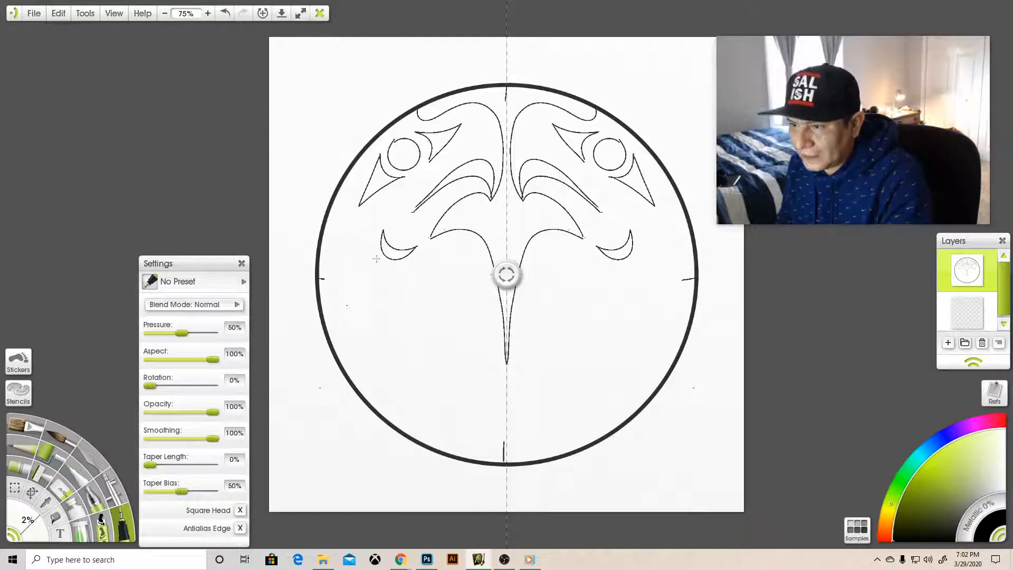
pyautogui.moveTo(372, 278)
pyautogui.mouseDown()
pyautogui.moveTo(376, 351)
pyautogui.moveTo(380, 307)
pyautogui.moveTo(404, 270)
pyautogui.mouseUp()
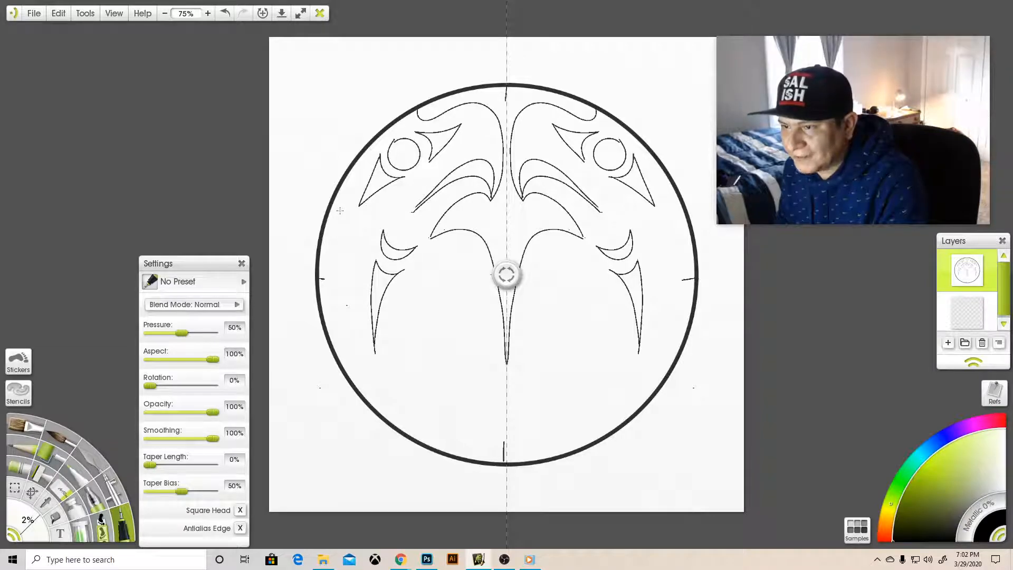
pyautogui.moveTo(340, 211)
pyautogui.mouseDown()
pyautogui.moveTo(350, 229)
pyautogui.moveTo(369, 226)
pyautogui.moveTo(338, 223)
pyautogui.moveTo(349, 240)
pyautogui.moveTo(370, 229)
pyautogui.mouseUp()
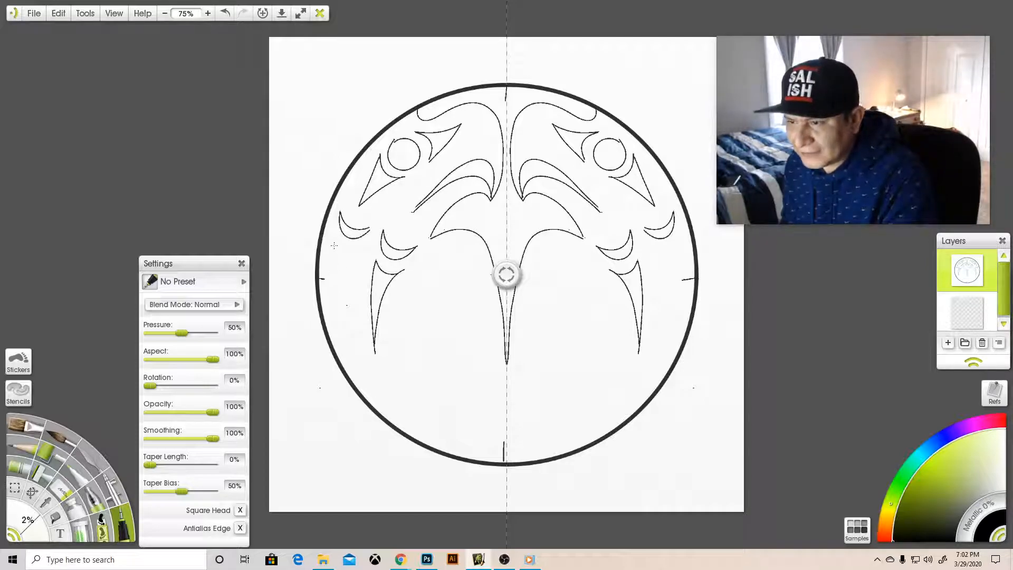
pyautogui.moveTo(334, 240); pyautogui.dragTo(345, 331)
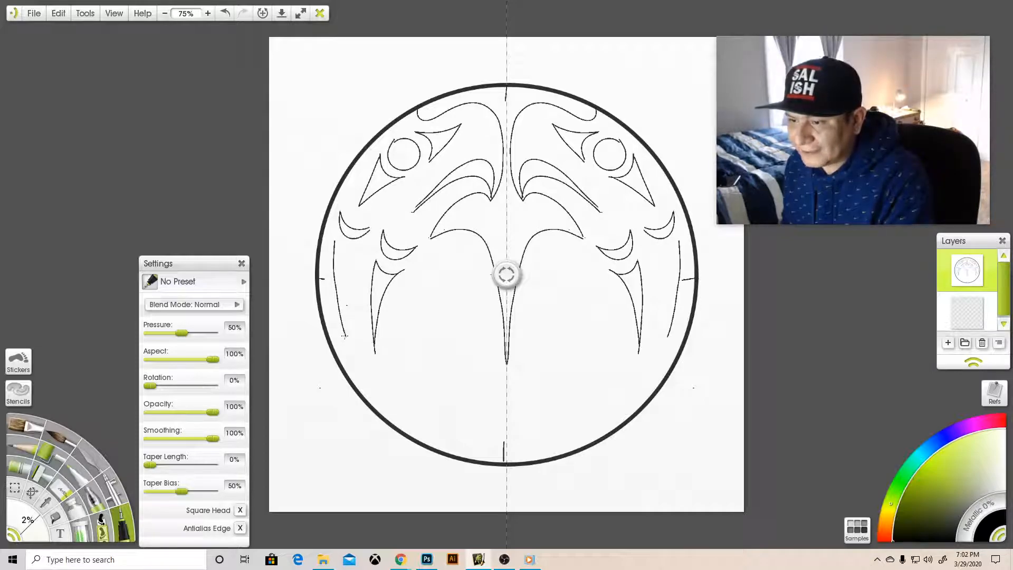
pyautogui.moveTo(343, 305); pyautogui.dragTo(351, 247)
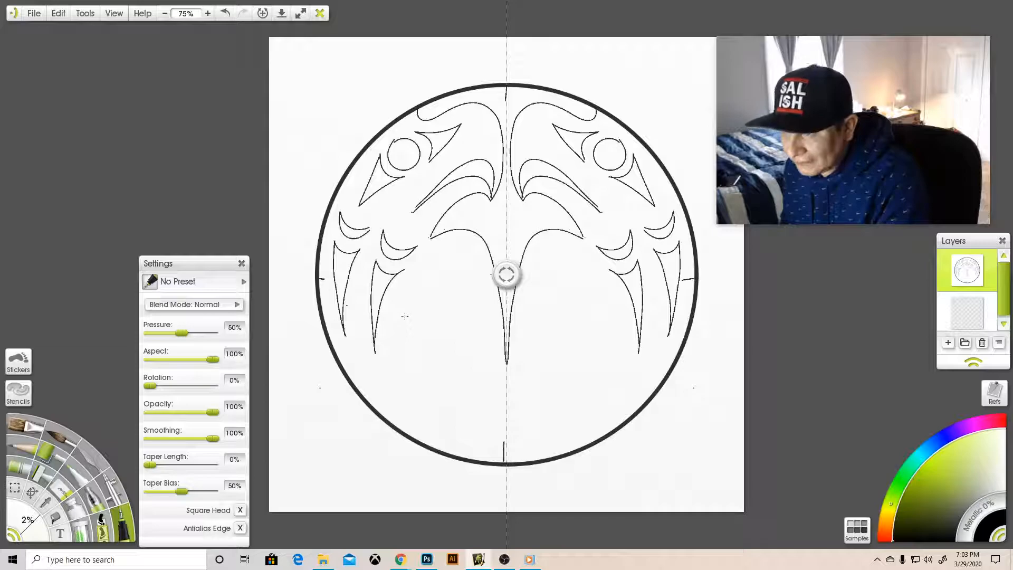
# Step: Fill the lower half on both sides of the axis with a curved three-pointed shape, a large crescent and a curved wedge near the rim
pyautogui.moveTo(405, 315)
pyautogui.mouseDown()
pyautogui.moveTo(422, 299)
pyautogui.moveTo(432, 257)
pyautogui.mouseUp()
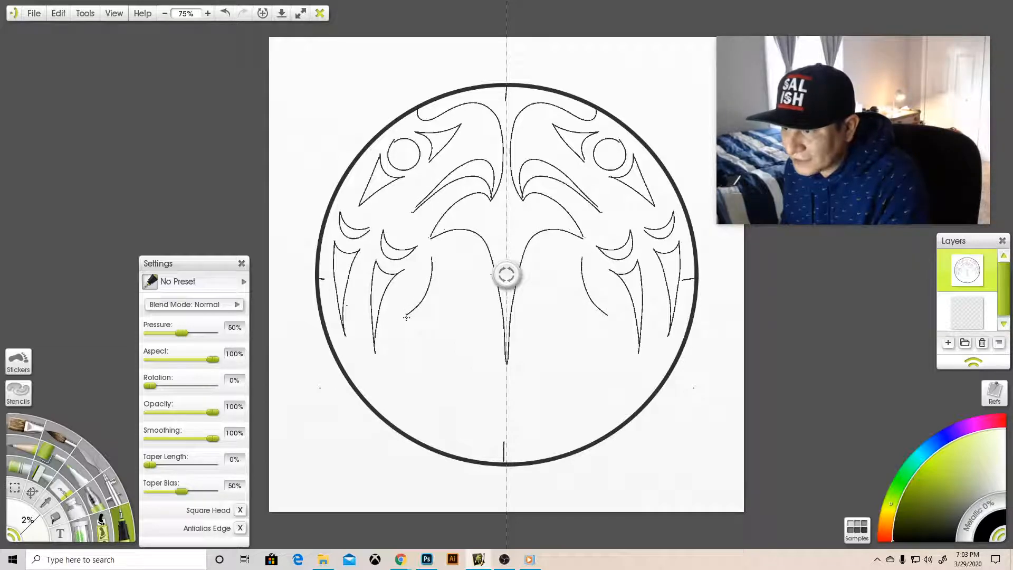
pyautogui.moveTo(422, 305)
pyautogui.mouseDown()
pyautogui.moveTo(476, 307)
pyautogui.moveTo(434, 256)
pyautogui.mouseUp()
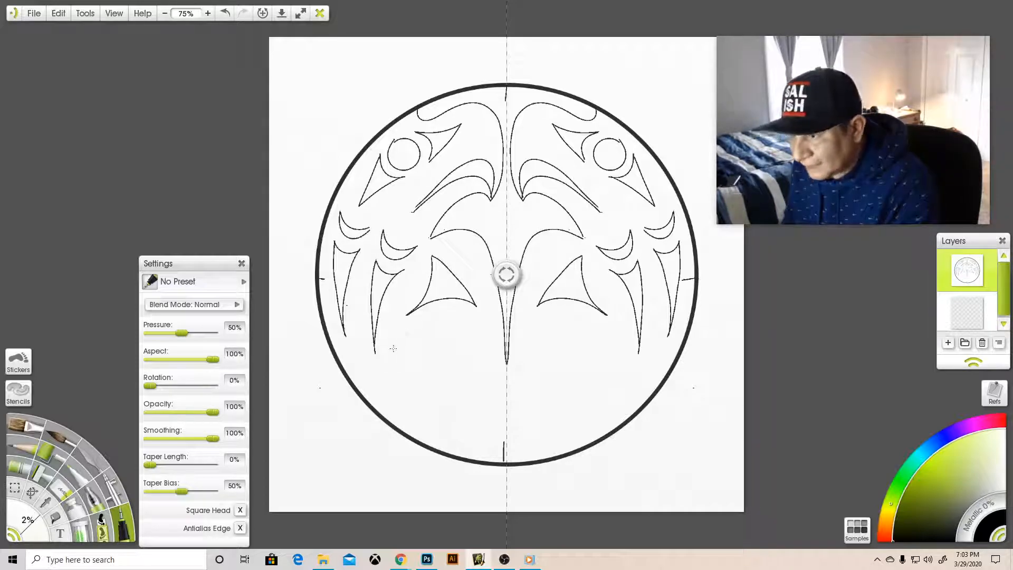
pyautogui.moveTo(395, 347)
pyautogui.mouseDown()
pyautogui.moveTo(411, 329)
pyautogui.moveTo(430, 328)
pyautogui.moveTo(461, 351)
pyautogui.moveTo(460, 377)
pyautogui.moveTo(438, 402)
pyautogui.moveTo(413, 403)
pyautogui.mouseUp()
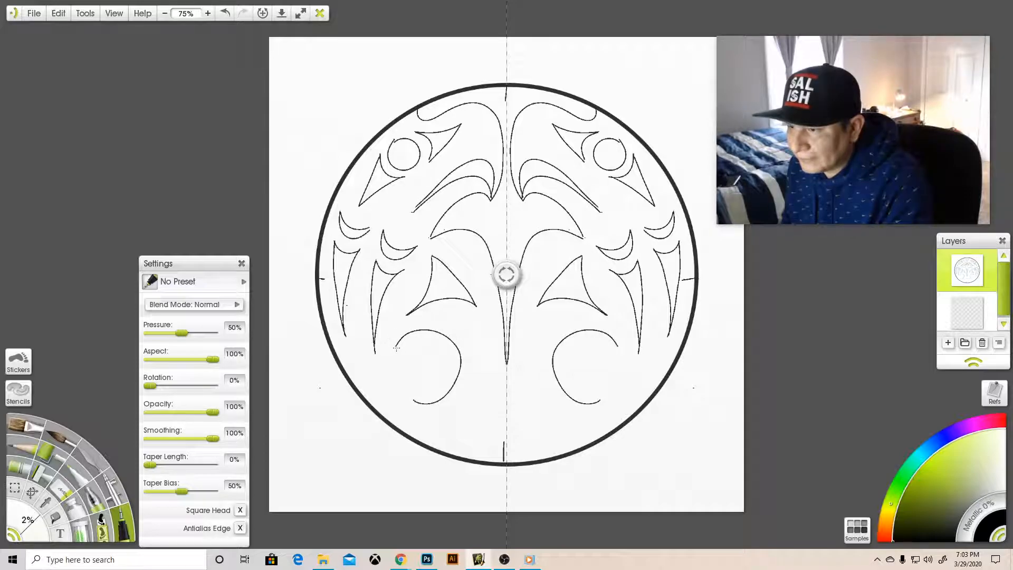
pyautogui.moveTo(398, 337)
pyautogui.mouseDown()
pyautogui.moveTo(449, 314)
pyautogui.moveTo(478, 337)
pyautogui.moveTo(477, 382)
pyautogui.moveTo(445, 408)
pyautogui.moveTo(414, 401)
pyautogui.mouseUp()
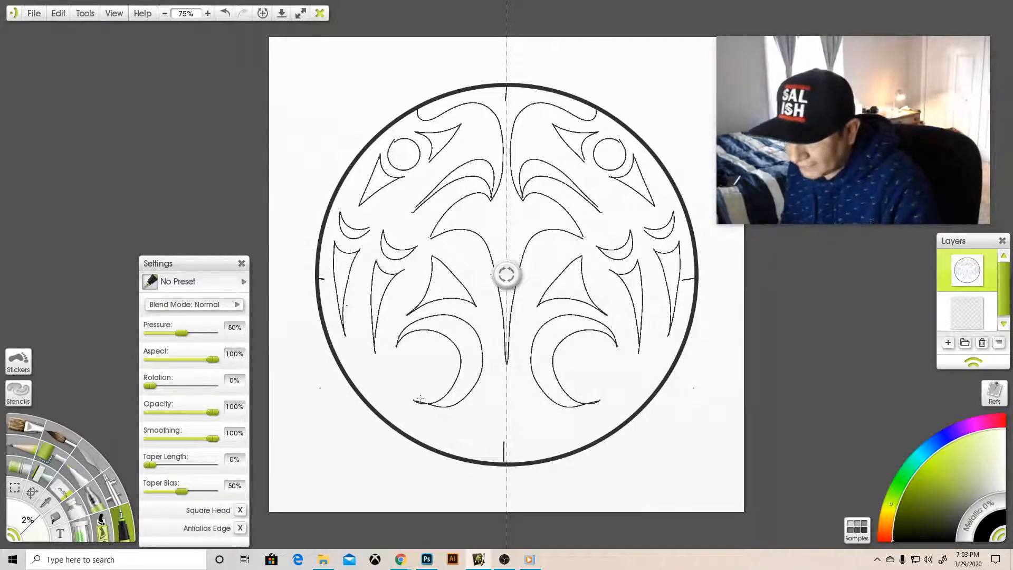
pyautogui.hotkey('ctrl', 'z')
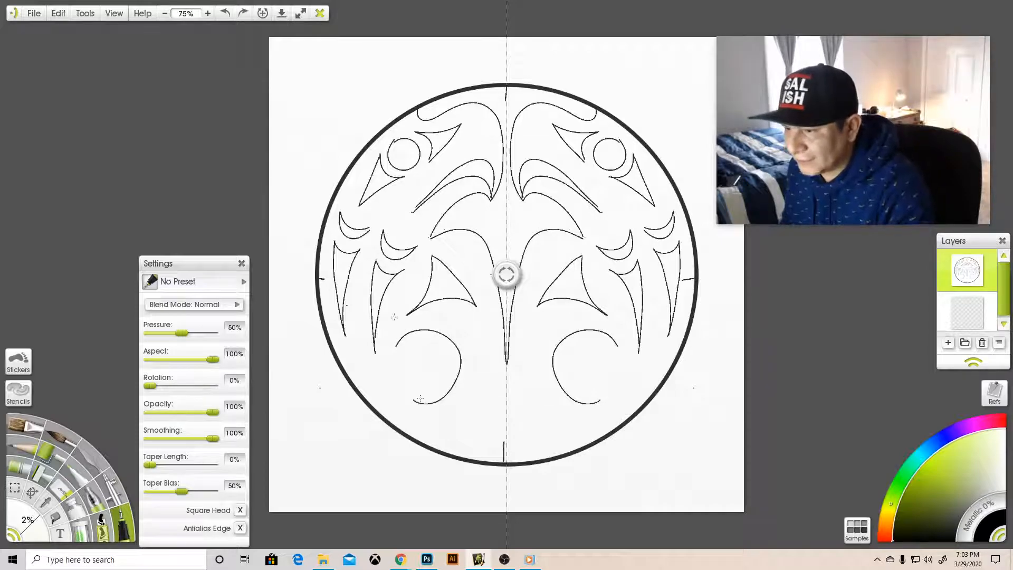
pyautogui.moveTo(396, 346)
pyautogui.mouseDown()
pyautogui.moveTo(432, 314)
pyautogui.moveTo(482, 333)
pyautogui.moveTo(483, 377)
pyautogui.moveTo(469, 397)
pyautogui.moveTo(413, 401)
pyautogui.mouseUp()
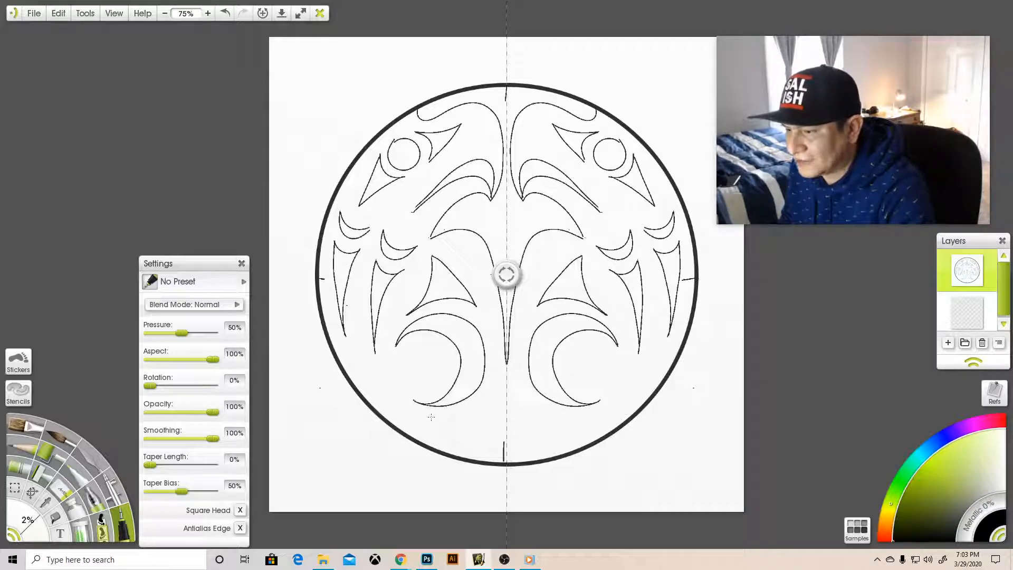
pyautogui.moveTo(431, 416)
pyautogui.mouseDown()
pyautogui.moveTo(457, 420)
pyautogui.moveTo(489, 389)
pyautogui.mouseUp()
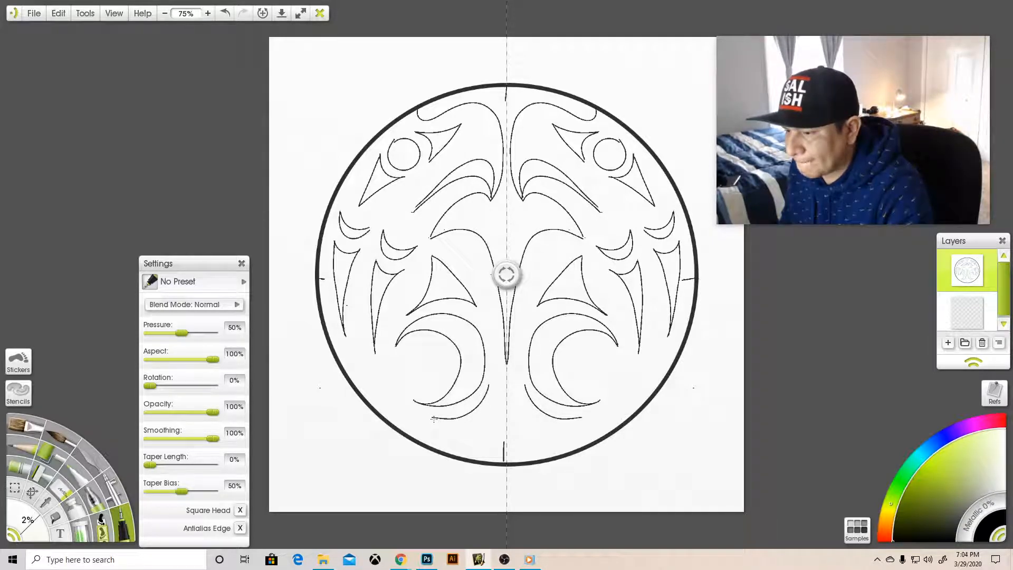
pyautogui.moveTo(434, 419)
pyautogui.mouseDown()
pyautogui.moveTo(472, 429)
pyautogui.moveTo(482, 453)
pyautogui.moveTo(489, 380)
pyautogui.mouseUp()
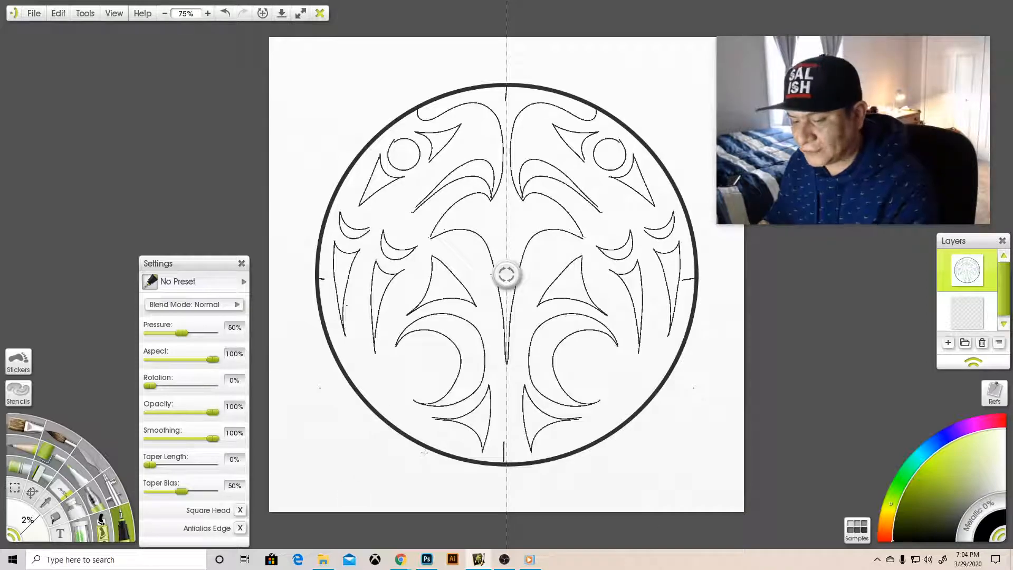
# Step: Copy the whole canvas, switch to Photoshop and paste the sketch into eagle outline.jpg as a new layer
pyautogui.hotkey('ctrl', 'a')
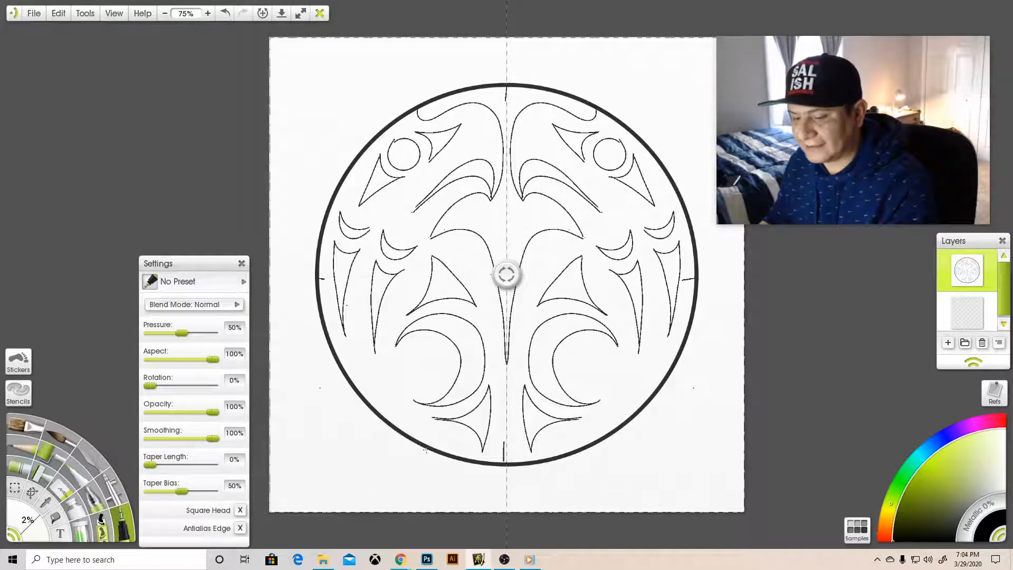
pyautogui.hotkey('ctrl', 'c')
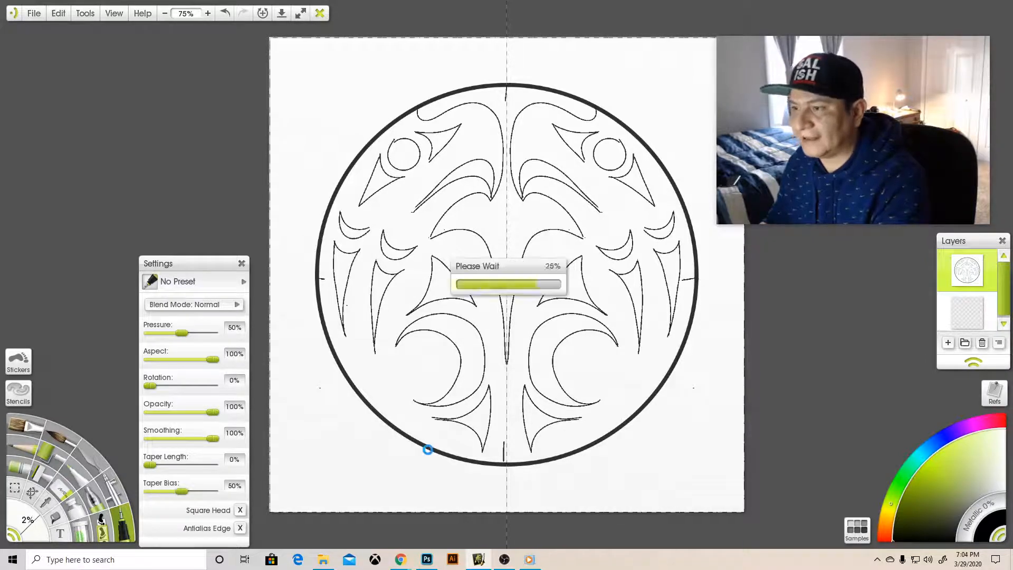
pyautogui.click(427, 560)
pyautogui.press('ctrl')
pyautogui.hotkey('ctrl', 'v')
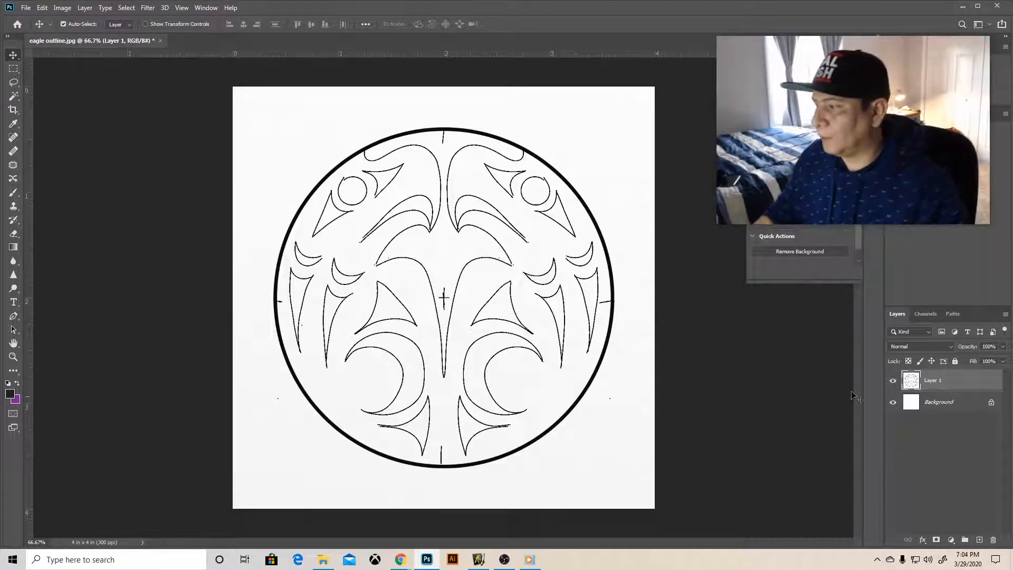
# Step: Lower the pasted sketch layer's opacity to 20% and add a new empty layer above it
pyautogui.click(1002, 347)
pyautogui.moveTo(974, 359); pyautogui.dragTo(964, 358)
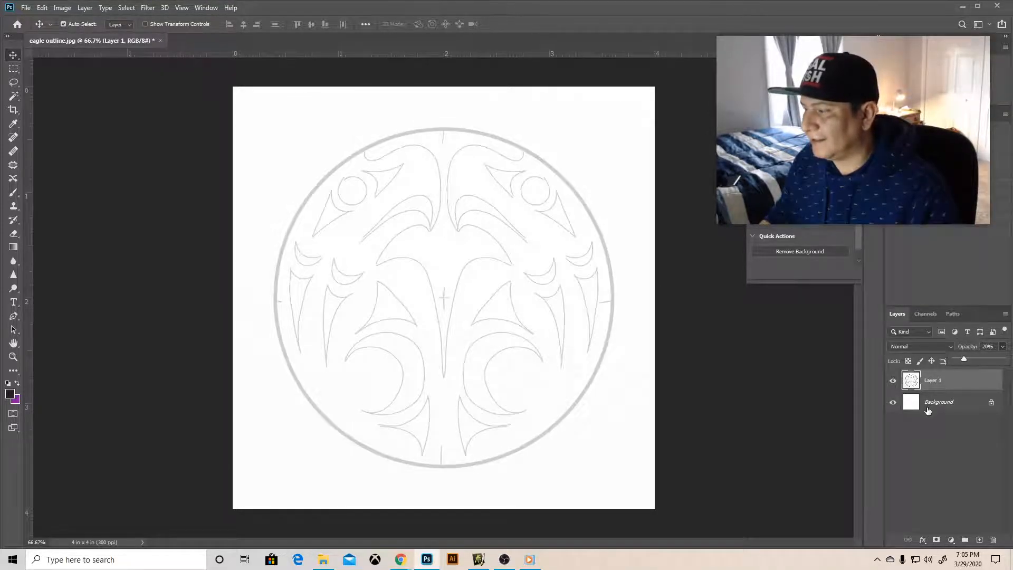
pyautogui.click(979, 540)
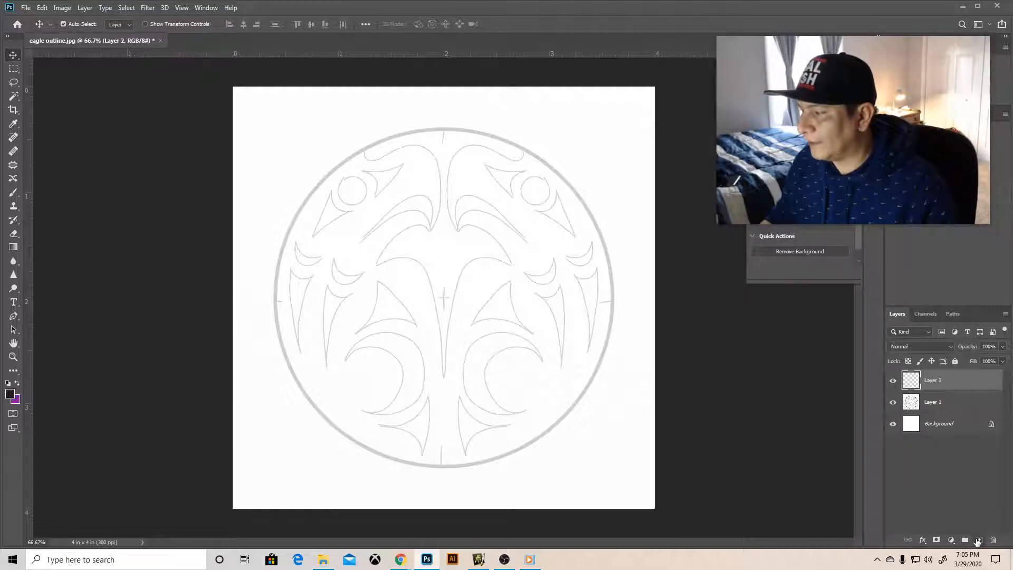
# Step: Draw a 100 px ellipse centred on the sketch's centre mark and scale it to about 952 px to match the outer ring
pyautogui.click(14, 372)
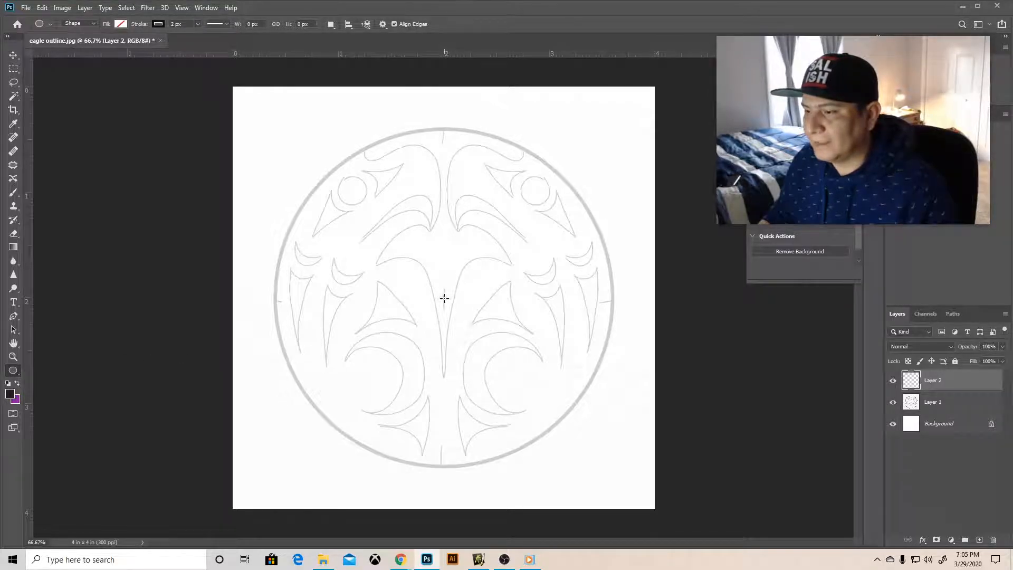
pyautogui.click(443, 296)
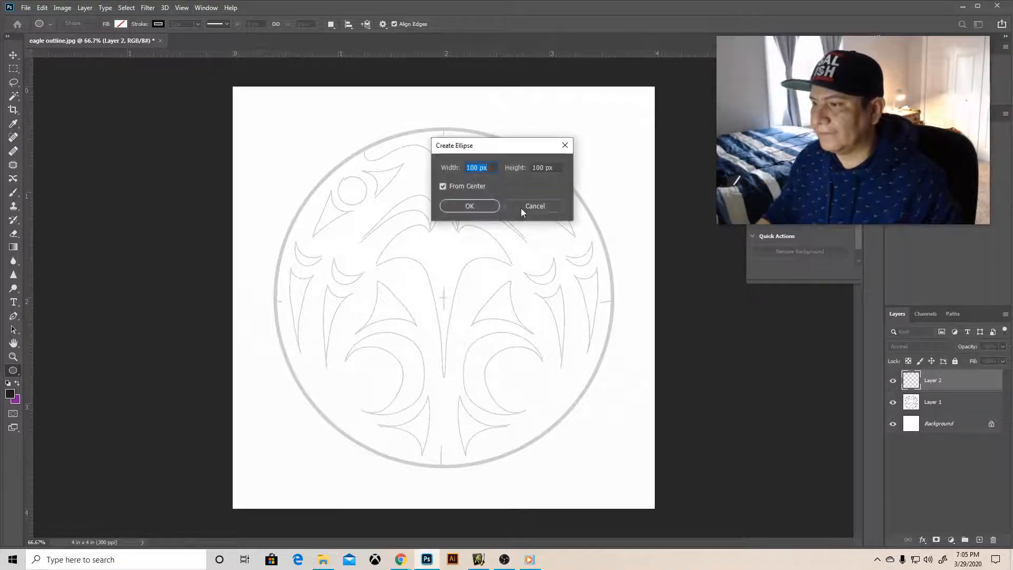
pyautogui.click(468, 206)
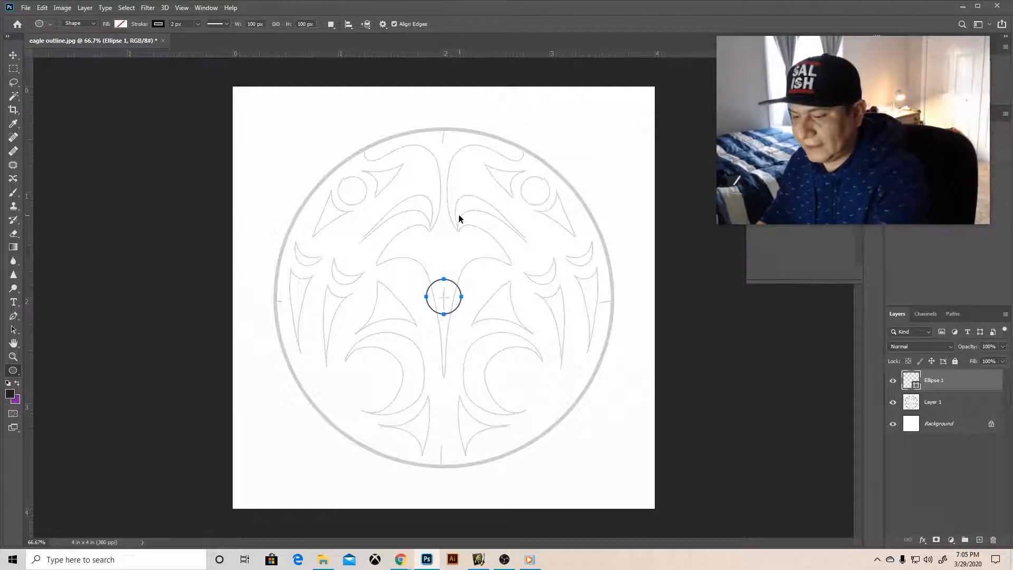
pyautogui.hotkey('ctrl', 't')
pyautogui.moveTo(461, 278); pyautogui.dragTo(626, 143)
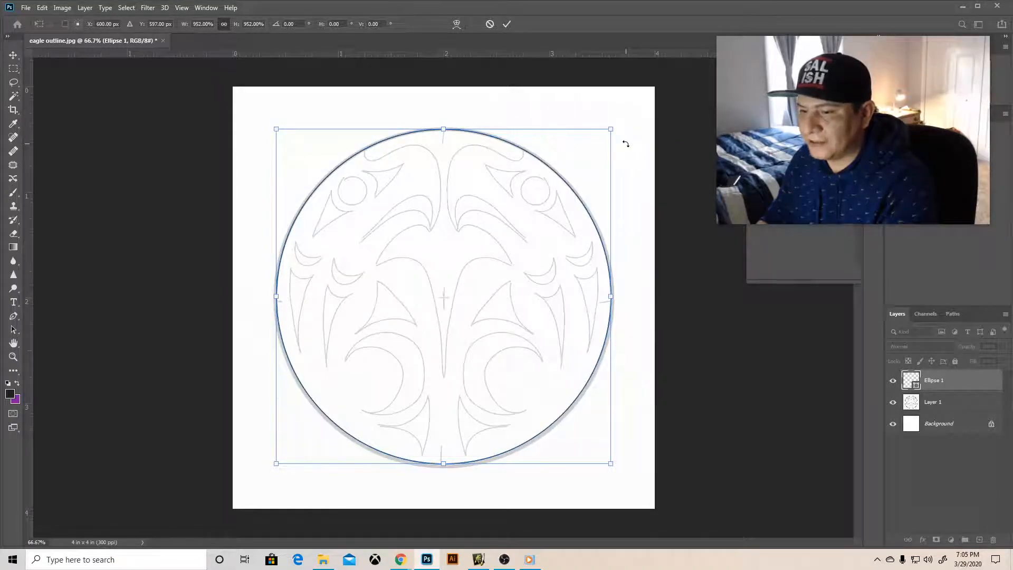
pyautogui.press('Return')
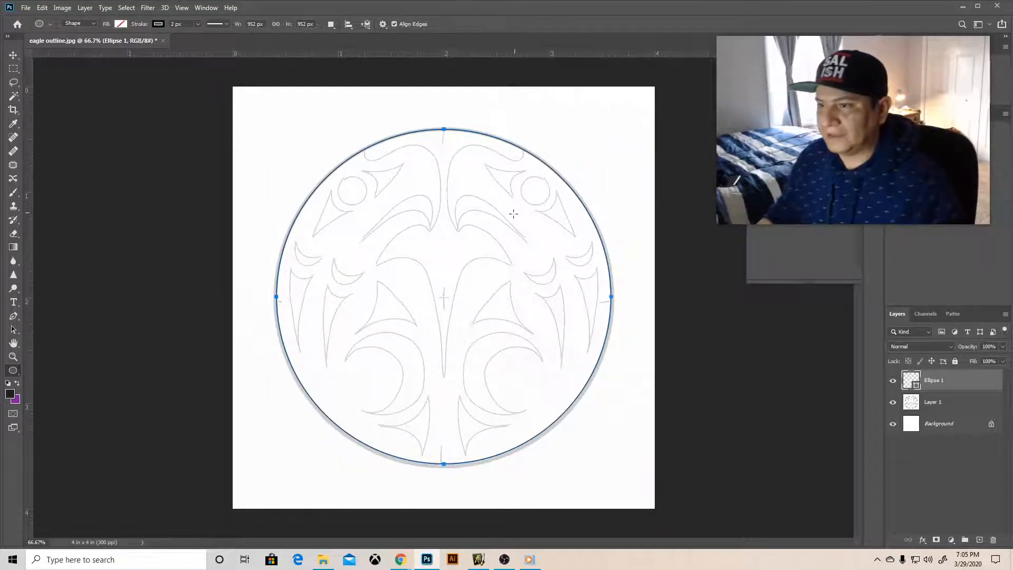
# Step: On a new layer, start a Pen shape at the circle's upper-left rim and trace the top curve to the pointed tip beside the axis
pyautogui.click(12, 54)
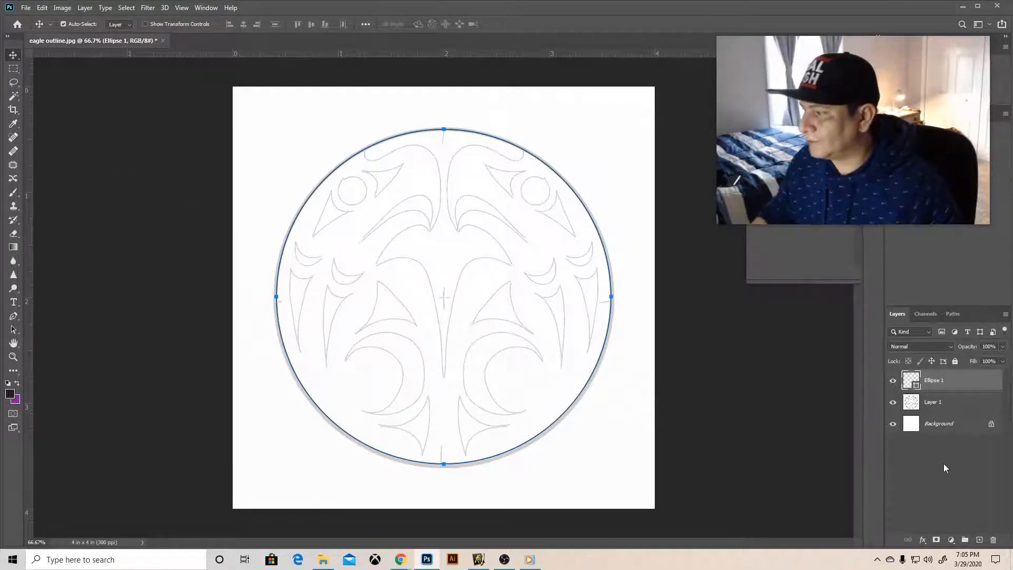
pyautogui.click(979, 541)
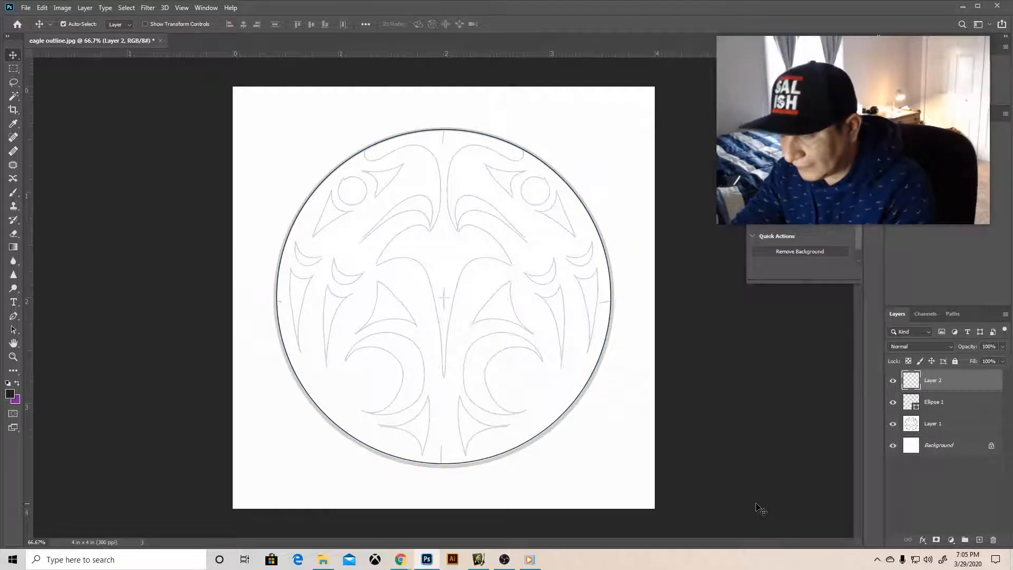
pyautogui.hotkey('ctrl', '-')
pyautogui.hotkey('ctrl', '-')
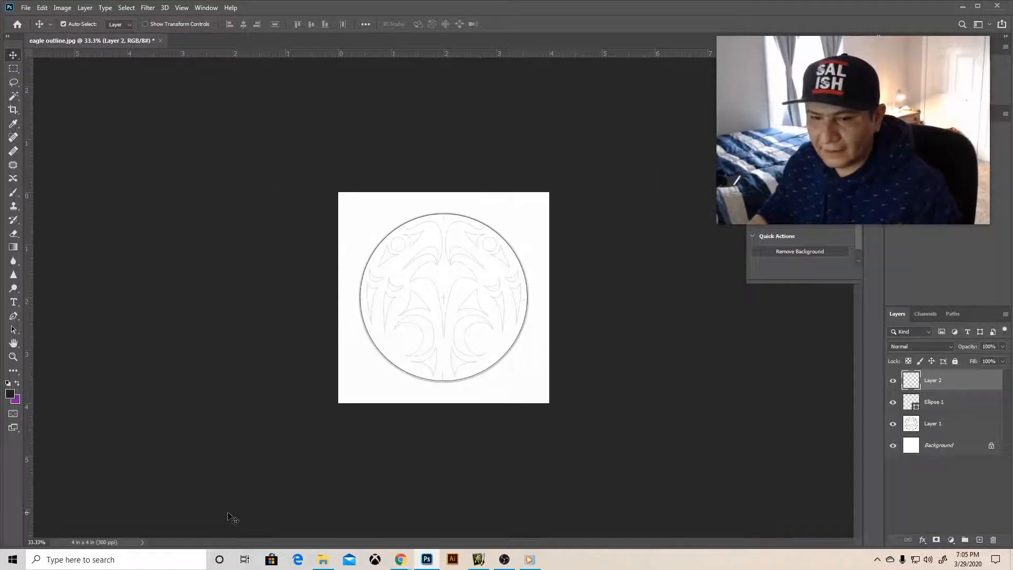
pyautogui.click(12, 317)
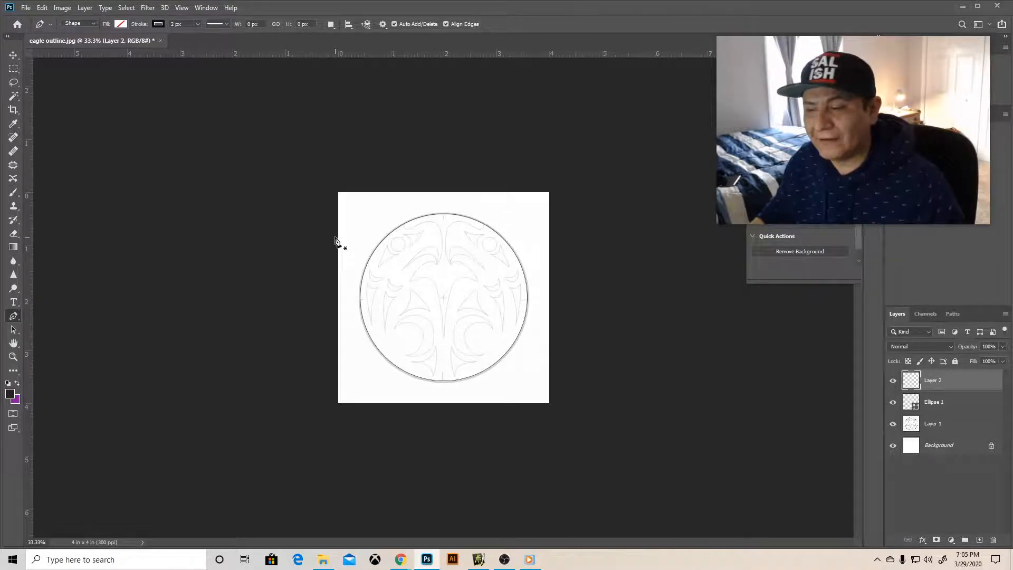
pyautogui.click(403, 224)
pyautogui.moveTo(413, 227); pyautogui.dragTo(417, 226)
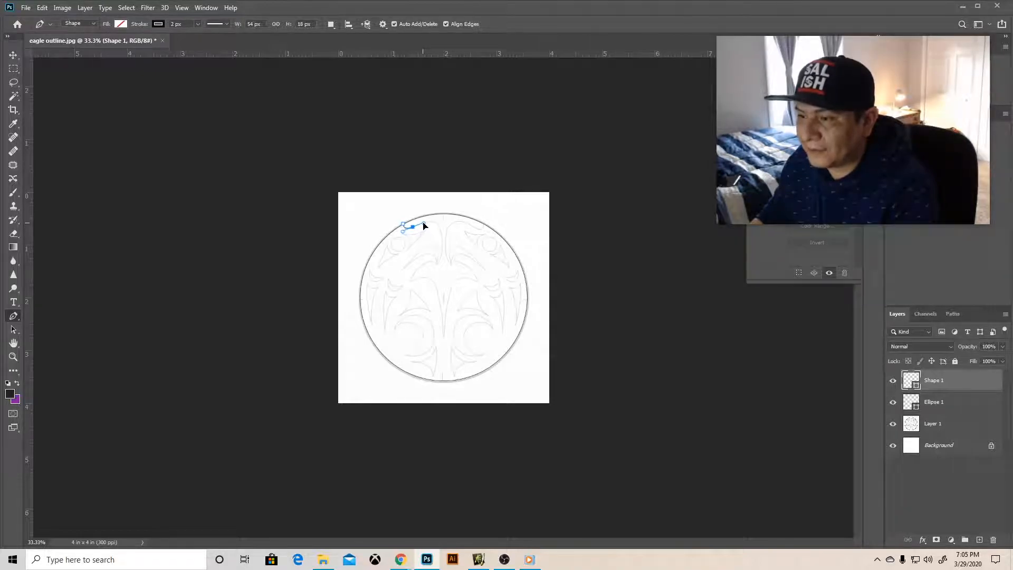
pyautogui.moveTo(424, 226); pyautogui.dragTo(424, 224)
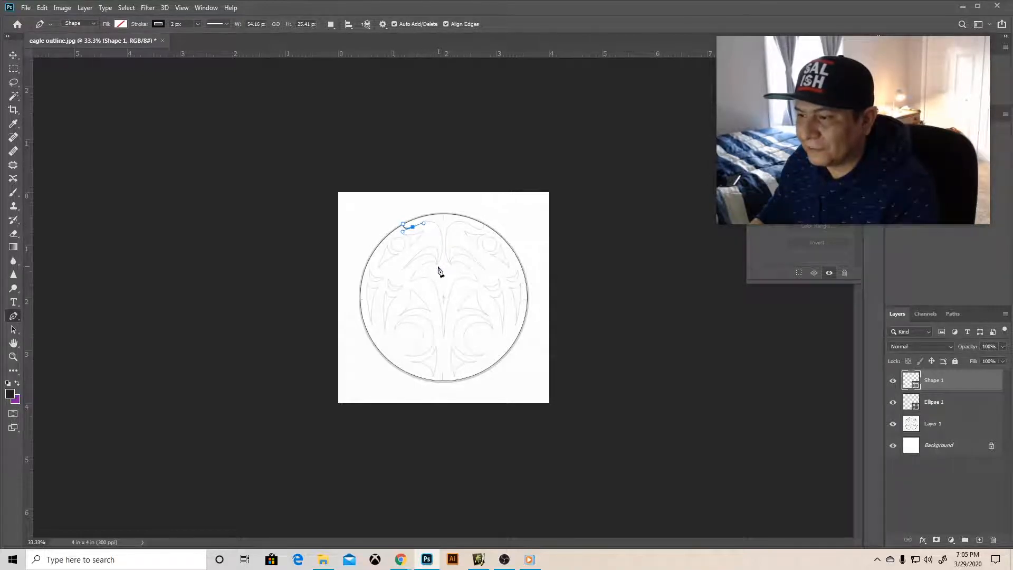
pyautogui.moveTo(438, 267); pyautogui.dragTo(423, 329)
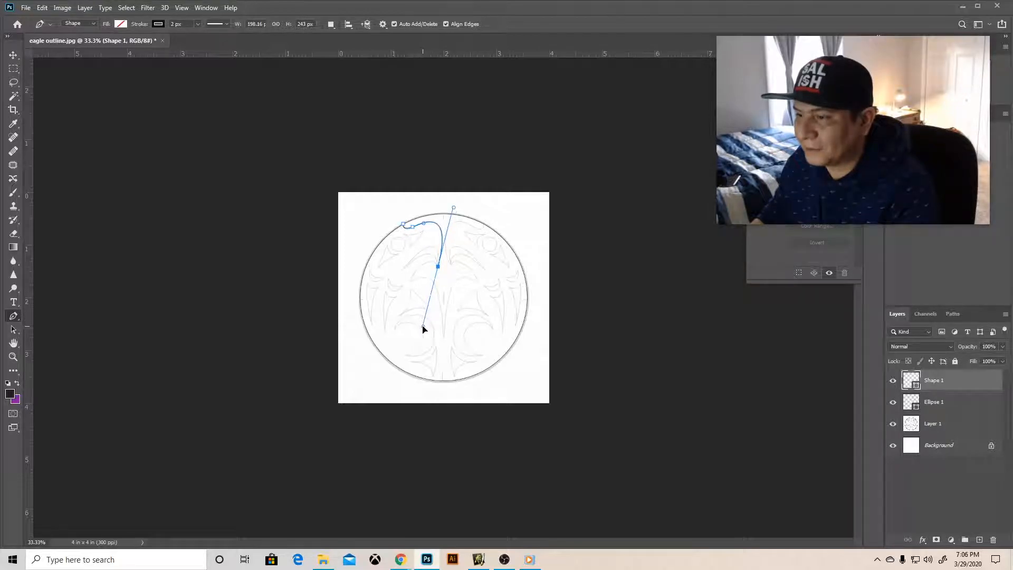
pyautogui.click(439, 268)
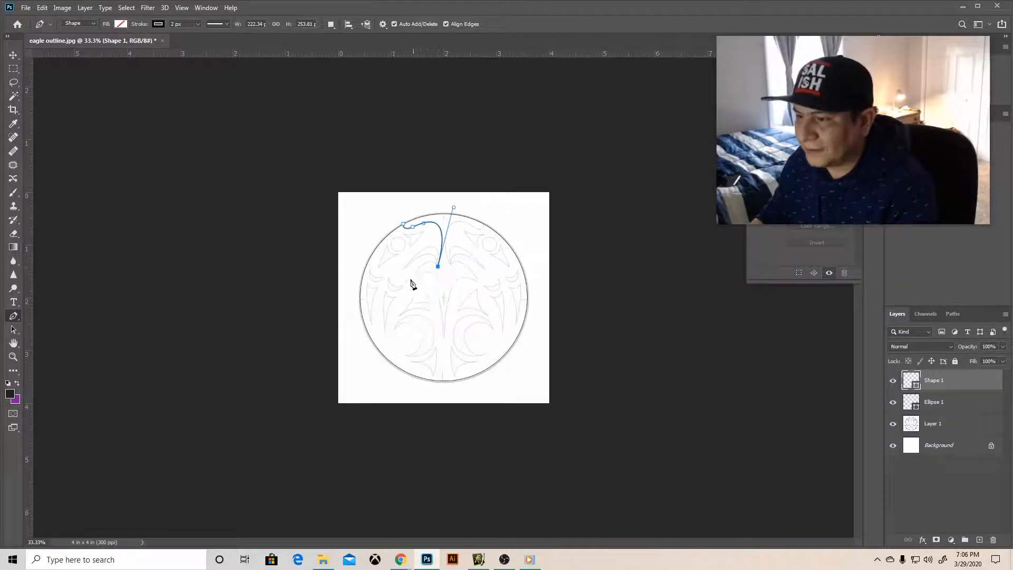
# Step: Continue the path through the inner hook and down the axis to the circle's lowest point, closing it along the left rim
pyautogui.moveTo(409, 281); pyautogui.dragTo(392, 314)
pyautogui.click(409, 282)
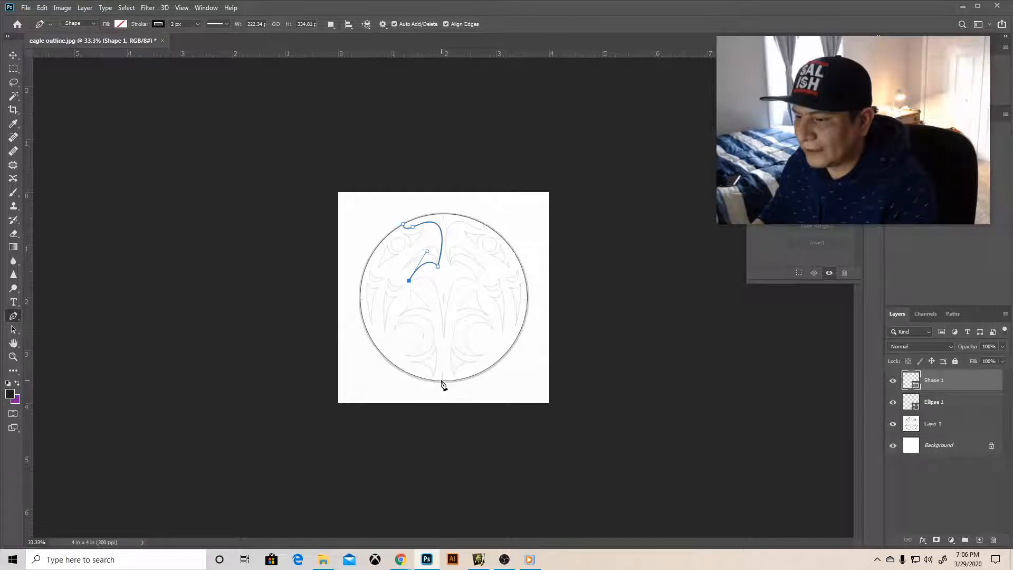
pyautogui.moveTo(442, 380); pyautogui.dragTo(429, 513)
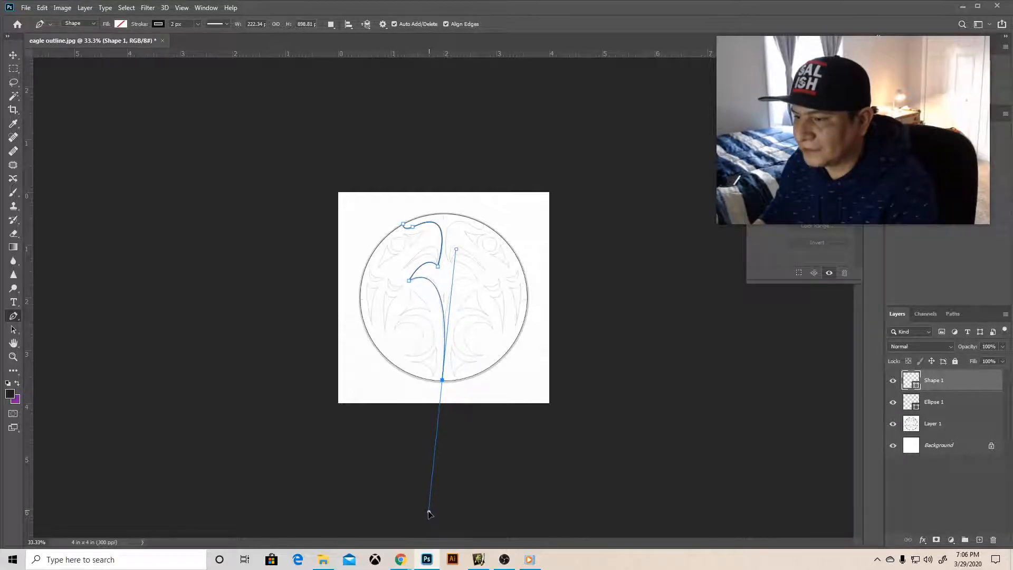
pyautogui.keyDown('alt'); pyautogui.click(442, 381); pyautogui.keyUp('alt')
pyautogui.moveTo(364, 320); pyautogui.dragTo(344, 255)
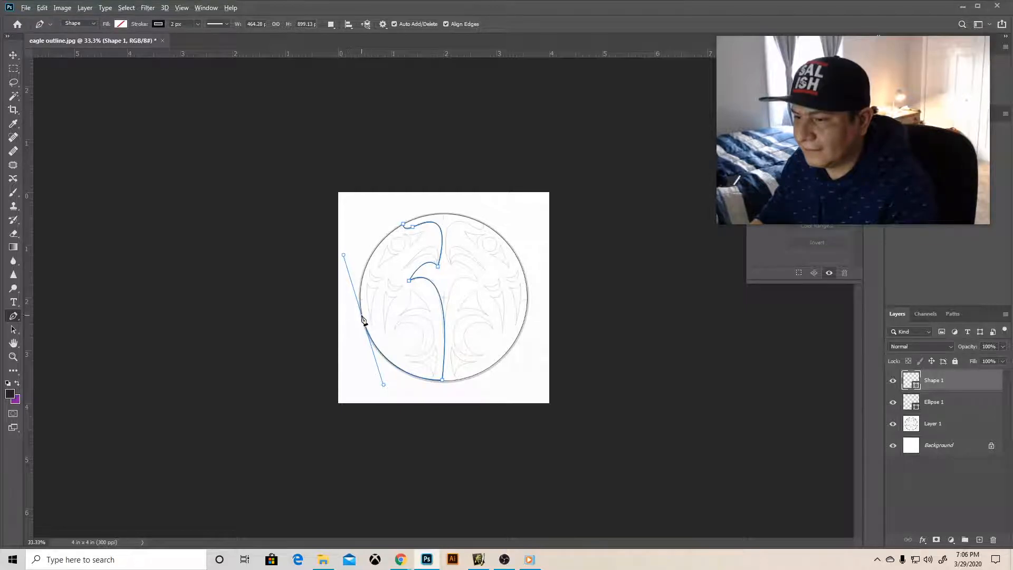
pyautogui.moveTo(403, 226); pyautogui.dragTo(459, 188)
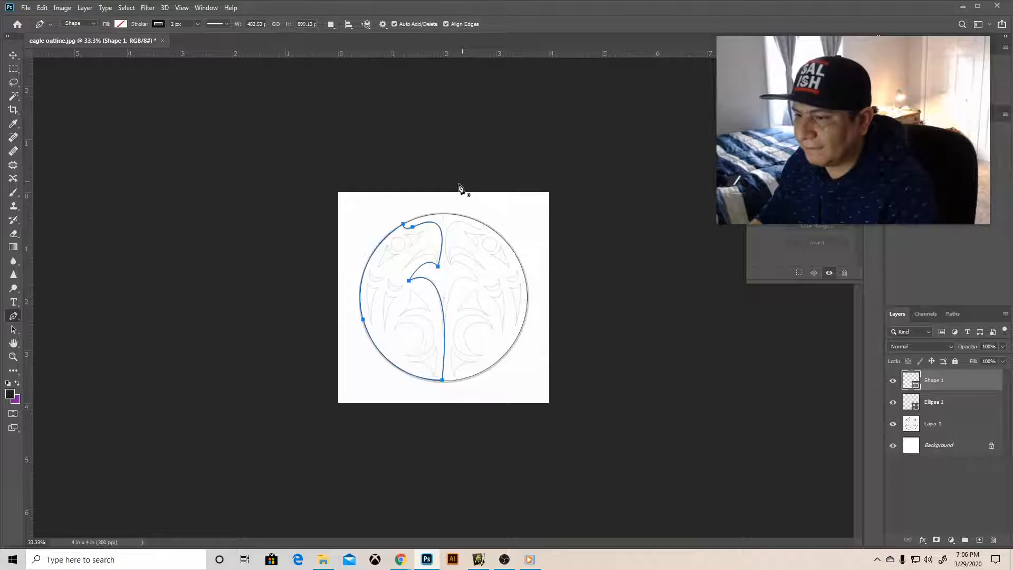
# Step: Add a new layer and trace the outer three-pointed eye corner below the left eye circle with the Pen tool
pyautogui.click(14, 55)
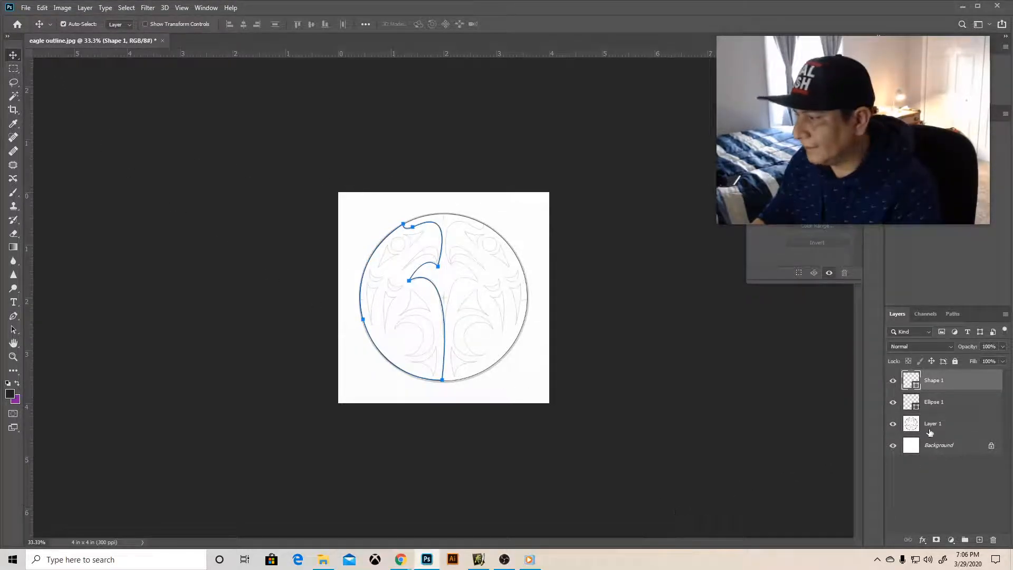
pyautogui.click(974, 539)
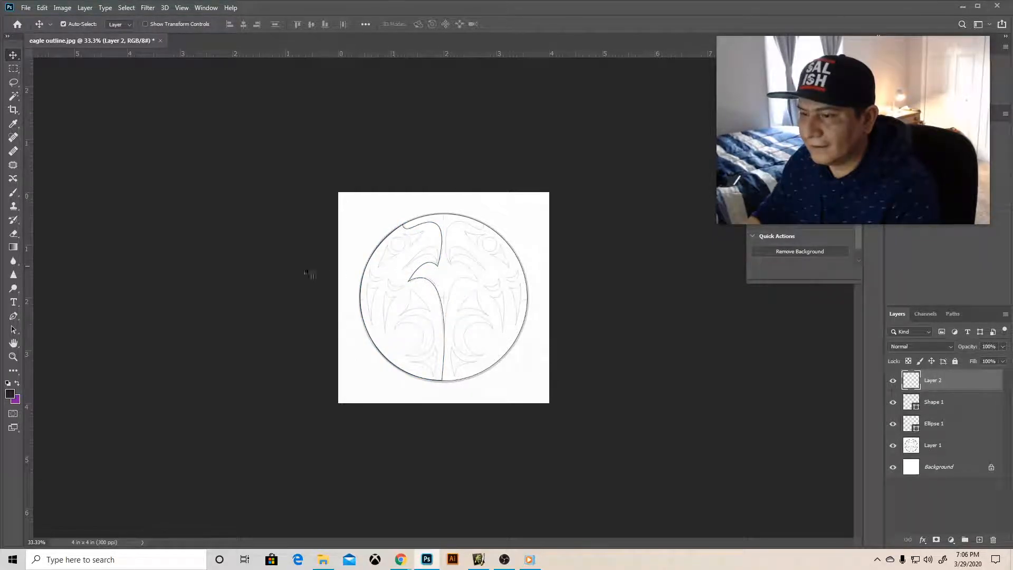
pyautogui.click(13, 316)
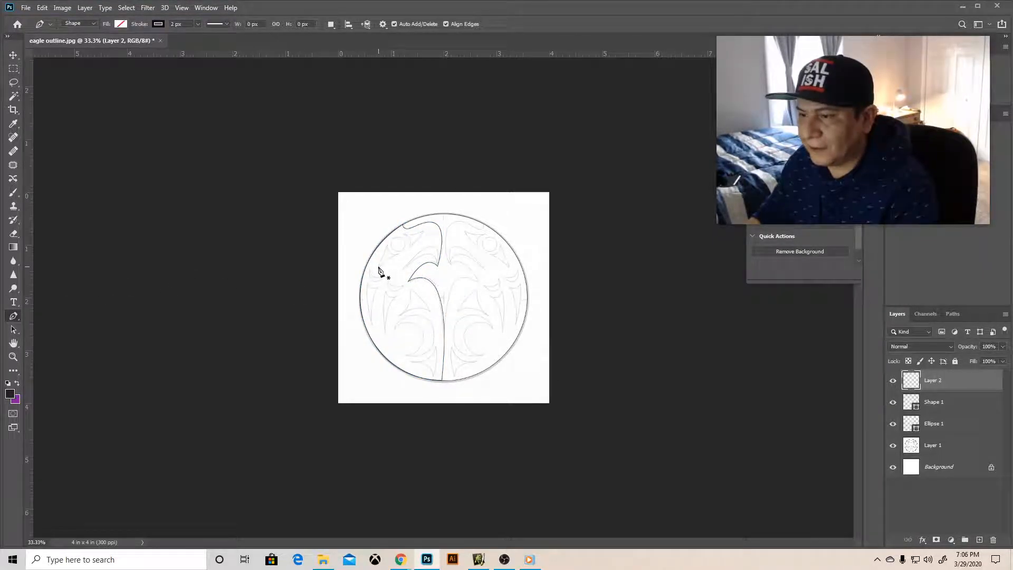
pyautogui.hotkey('ctrl', '+')
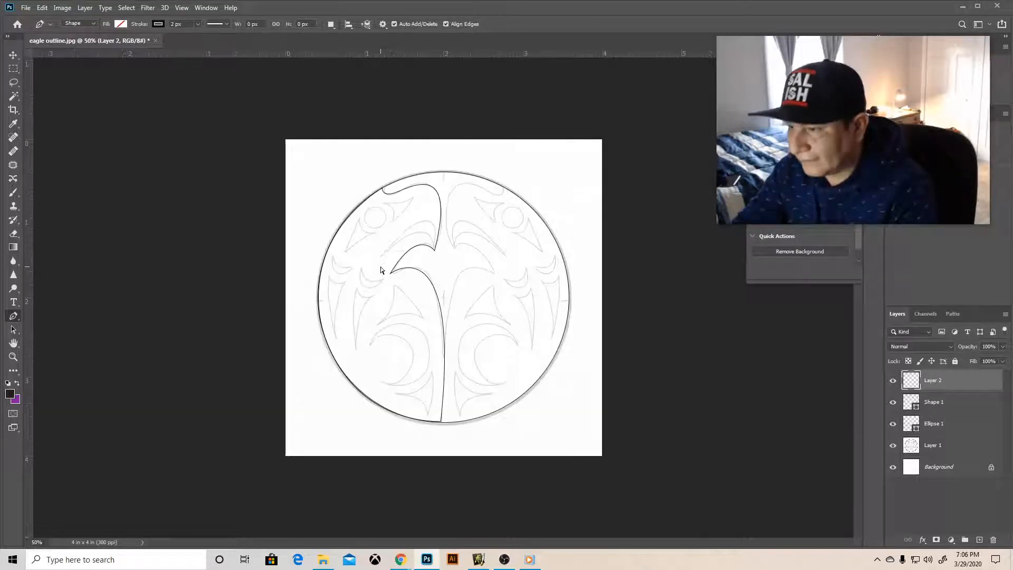
pyautogui.hotkey('ctrl', '+')
pyautogui.click(313, 237)
pyautogui.moveTo(331, 191); pyautogui.dragTo(370, 210)
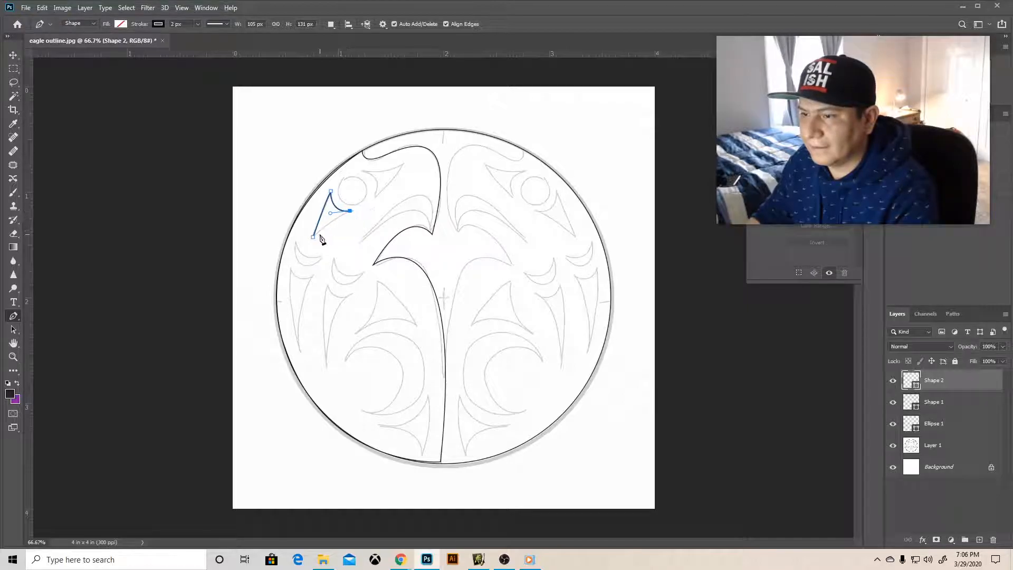
pyautogui.moveTo(313, 237); pyautogui.dragTo(305, 256)
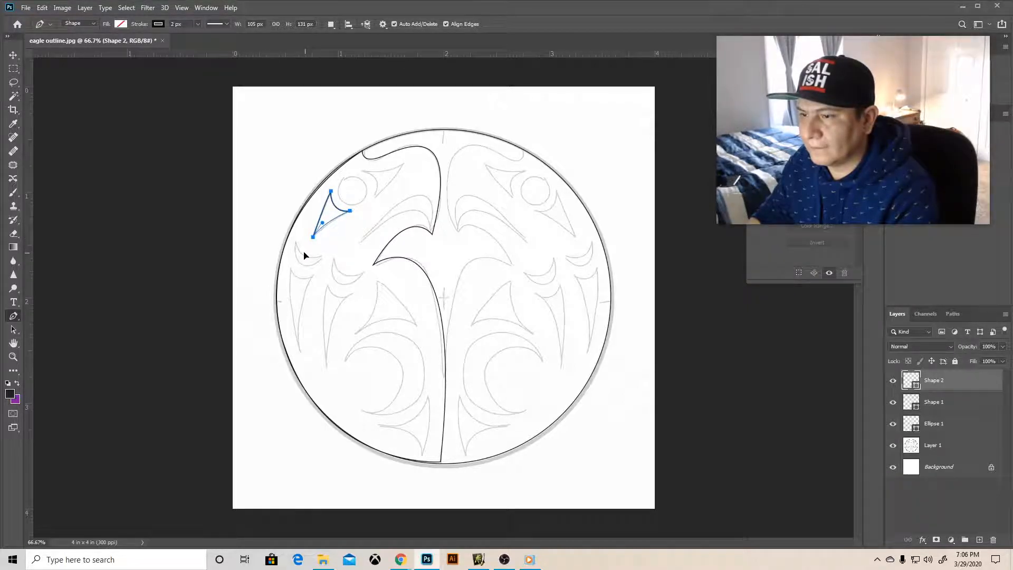
# Step: Trace the inner three-pointed eye corner between the left eye circle and the axis as a closed Pen shape
pyautogui.click(376, 197)
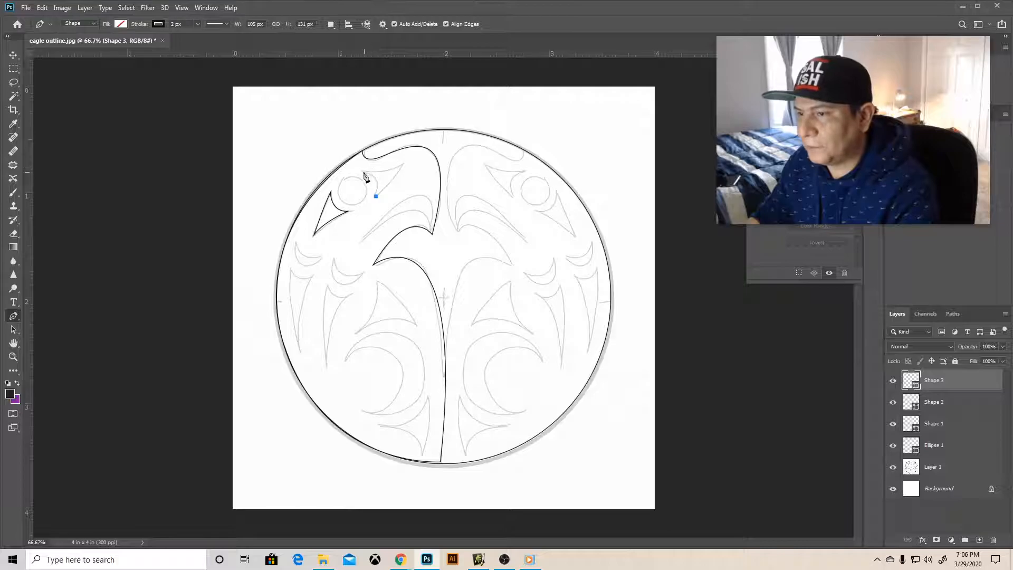
pyautogui.moveTo(364, 170); pyautogui.dragTo(343, 167)
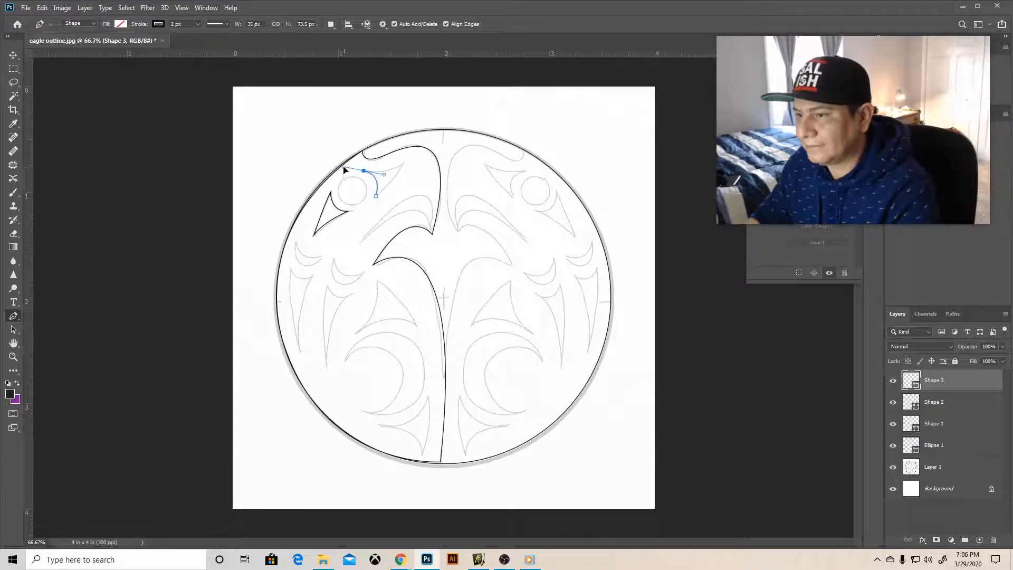
pyautogui.keyDown('alt'); pyautogui.click(363, 171); pyautogui.keyUp('alt')
pyautogui.moveTo(405, 162); pyautogui.dragTo(412, 155)
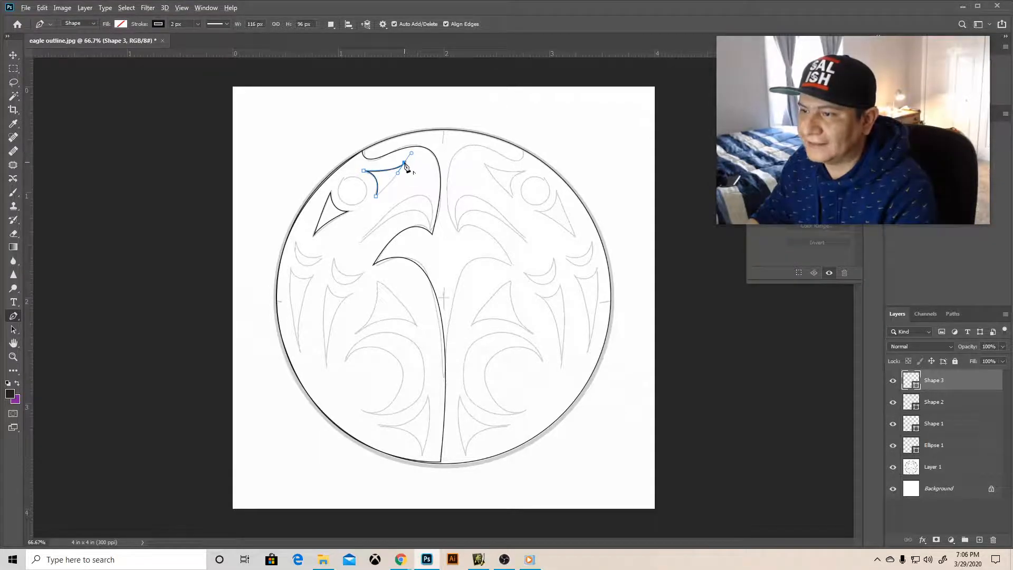
pyautogui.moveTo(380, 199); pyautogui.dragTo(366, 206)
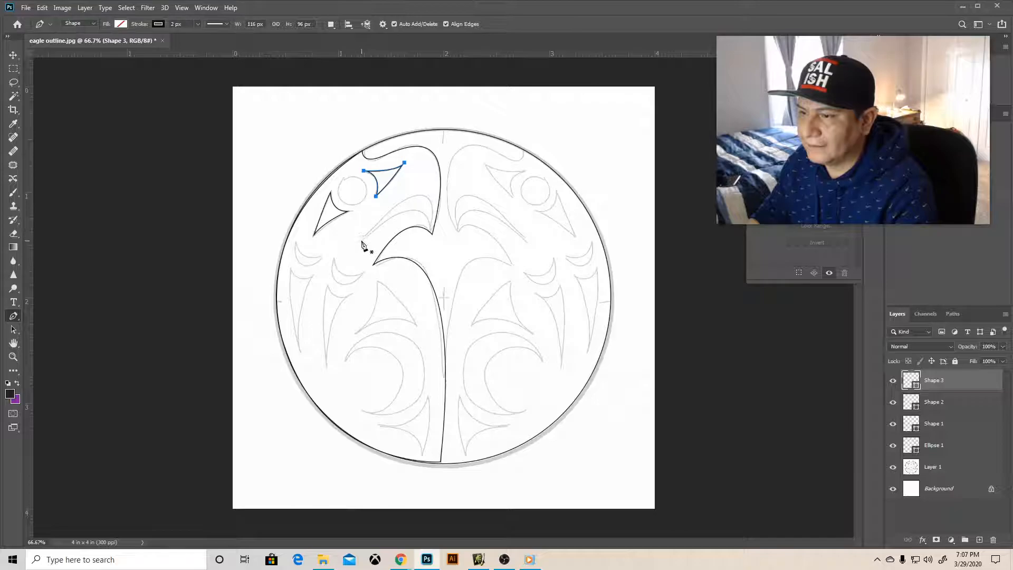
# Step: Trace the long tapering crescent below the left eye, ending at the pointed tip beside the axis
pyautogui.click(362, 241)
pyautogui.moveTo(431, 233); pyautogui.dragTo(424, 323)
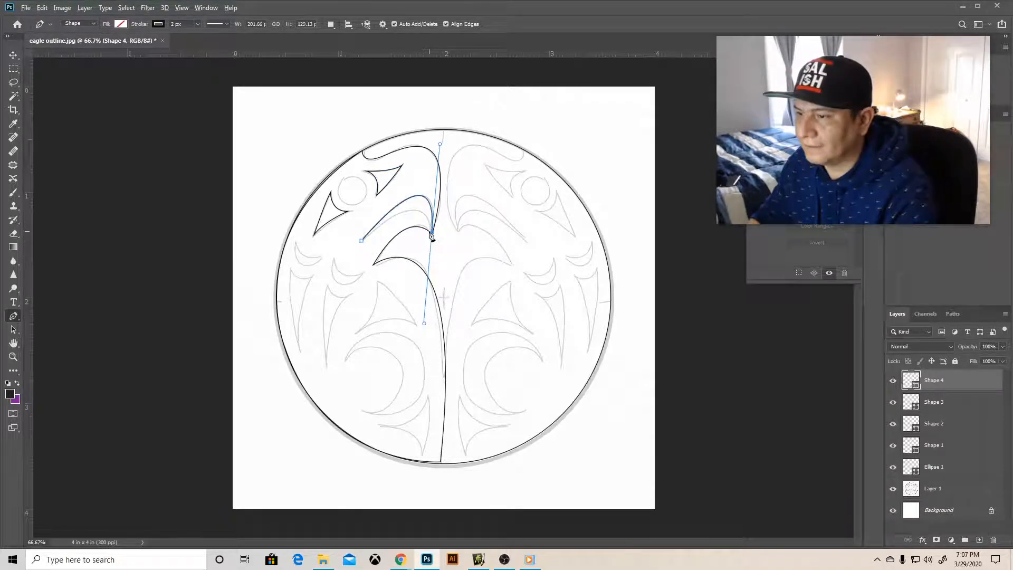
pyautogui.moveTo(361, 241); pyautogui.dragTo(314, 293)
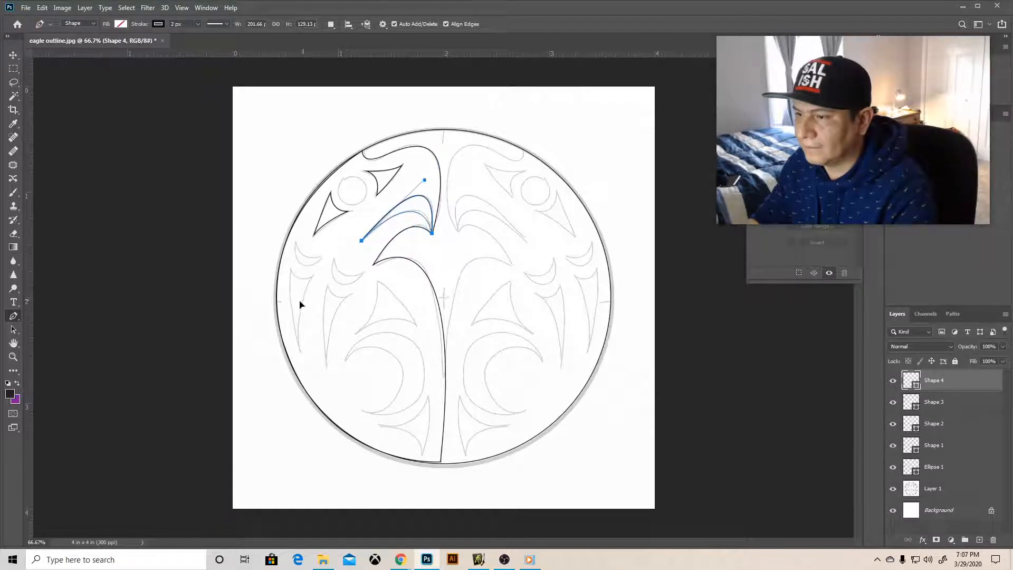
# Step: Trace the two small crescents above the left half's feather wedges as closed Pen shapes
pyautogui.click(334, 259)
pyautogui.moveTo(363, 273); pyautogui.dragTo(291, 218)
pyautogui.click(324, 256)
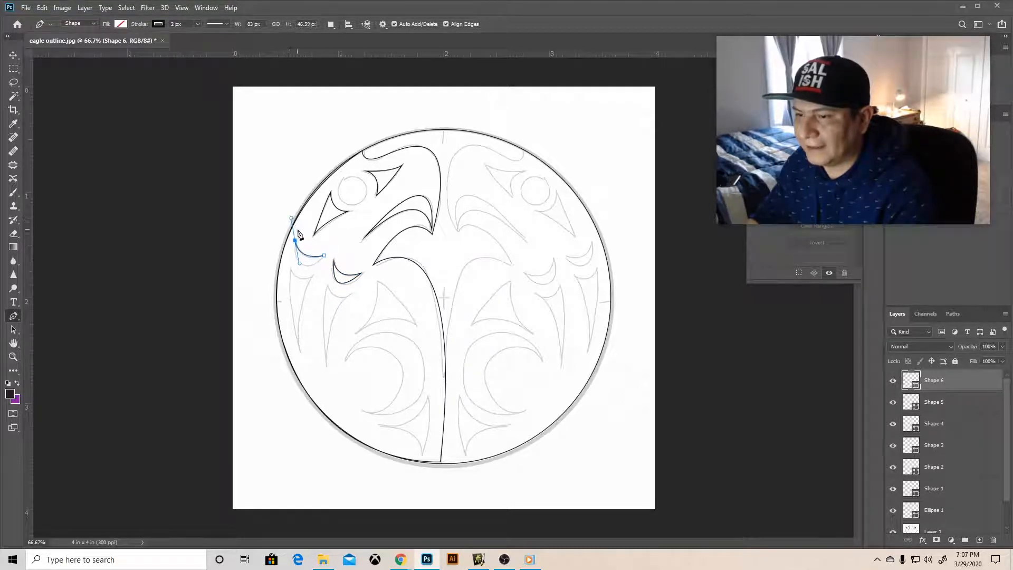
pyautogui.moveTo(324, 256); pyautogui.dragTo(358, 233)
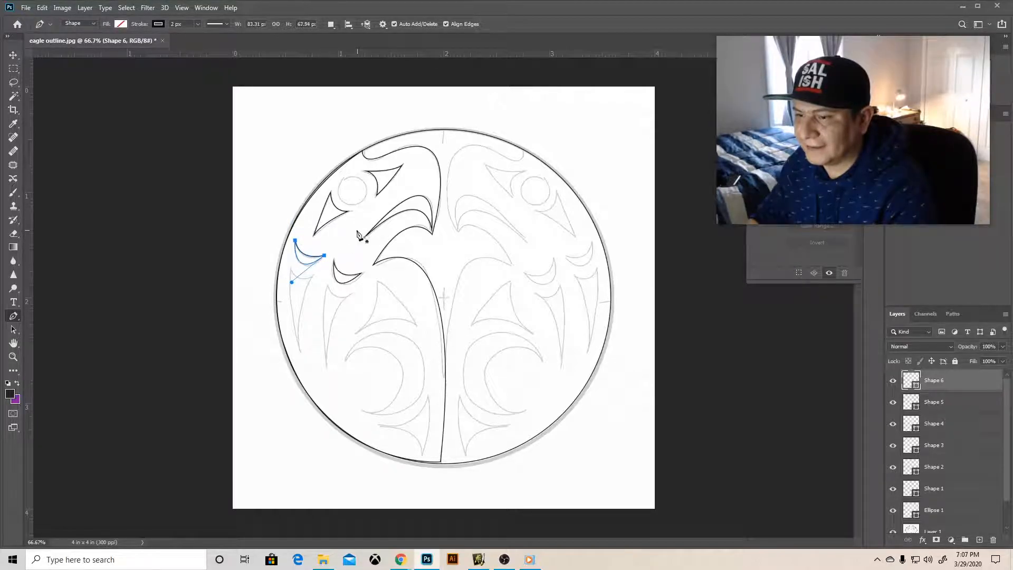
# Step: Trace the outer feather wedge along the left rim as a closed shape tapering downward, and deselect its path
pyautogui.click(313, 274)
pyautogui.moveTo(300, 352); pyautogui.dragTo(304, 407)
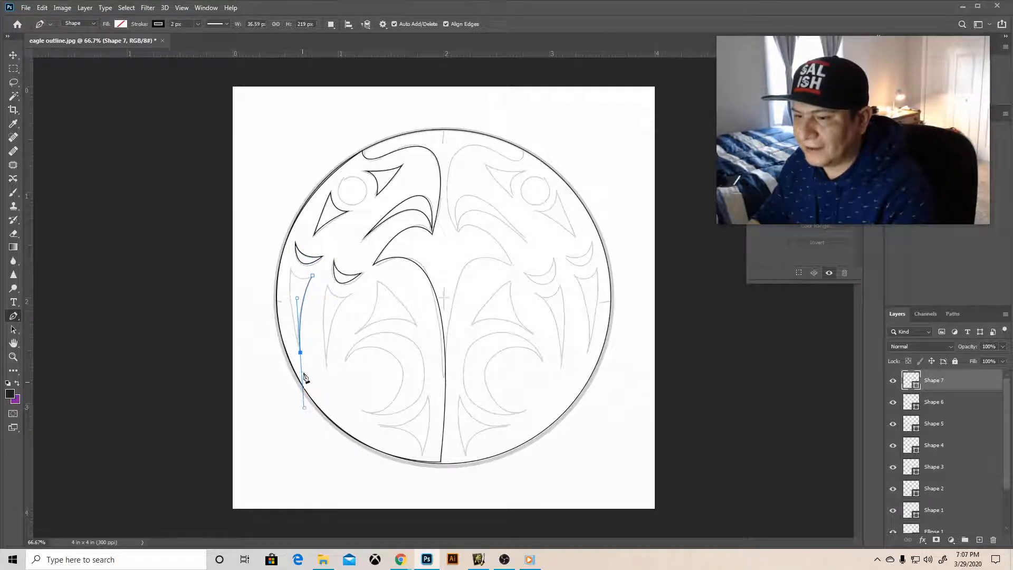
pyautogui.click(300, 353)
pyautogui.moveTo(290, 270); pyautogui.dragTo(325, 271)
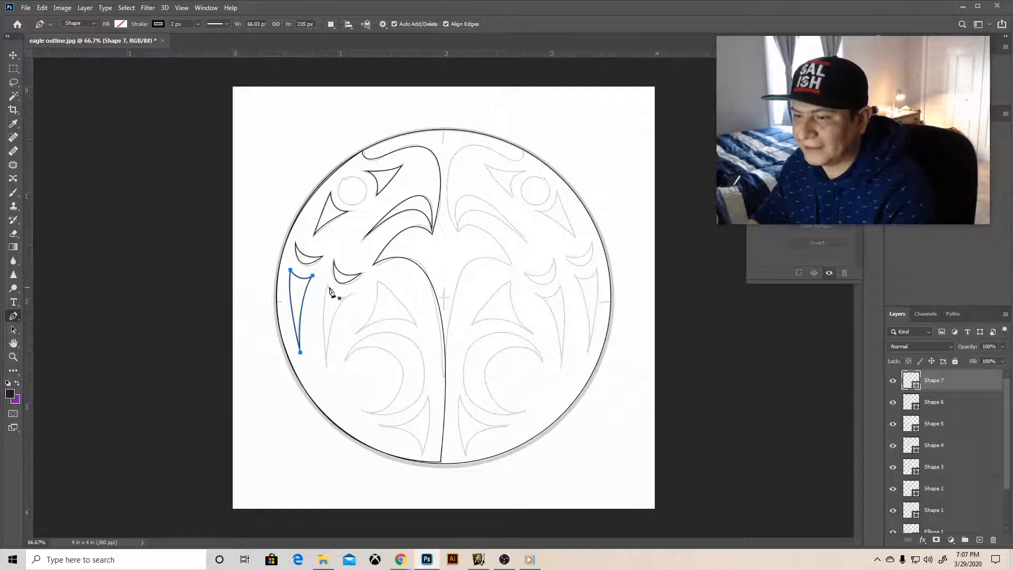
pyautogui.press('Escape')
# Step: Trace the inner feather wedge below the second small crescent as a closed Pen shape tapering downward
pyautogui.click(326, 286)
pyautogui.moveTo(350, 294); pyautogui.dragTo(369, 285)
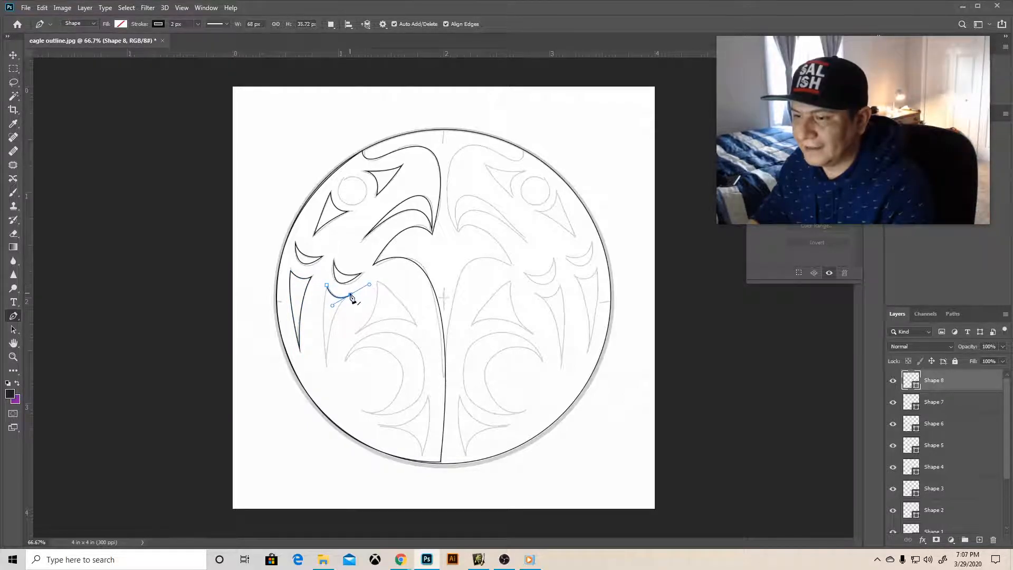
pyautogui.moveTo(326, 359); pyautogui.dragTo(328, 408)
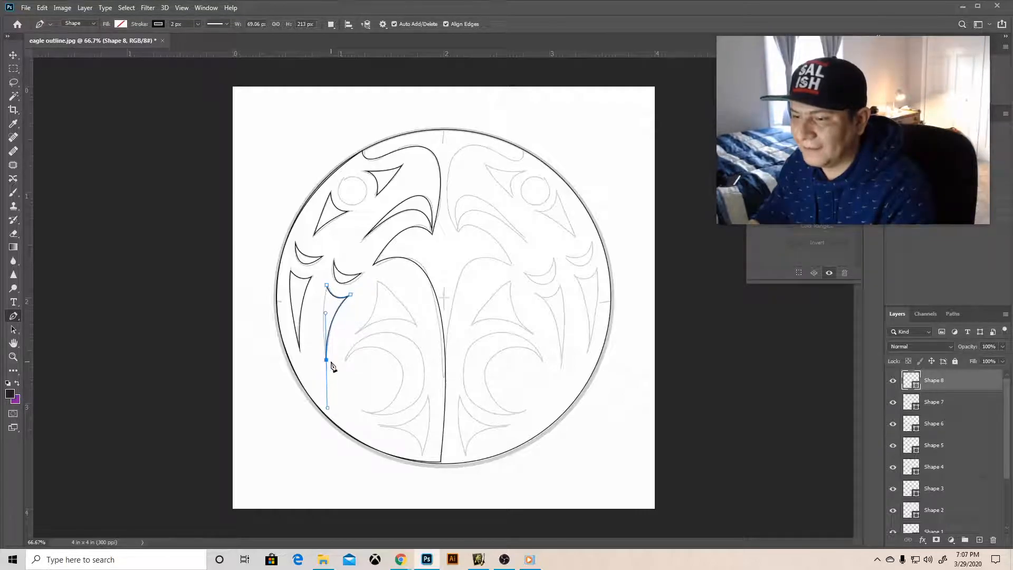
pyautogui.click(327, 363)
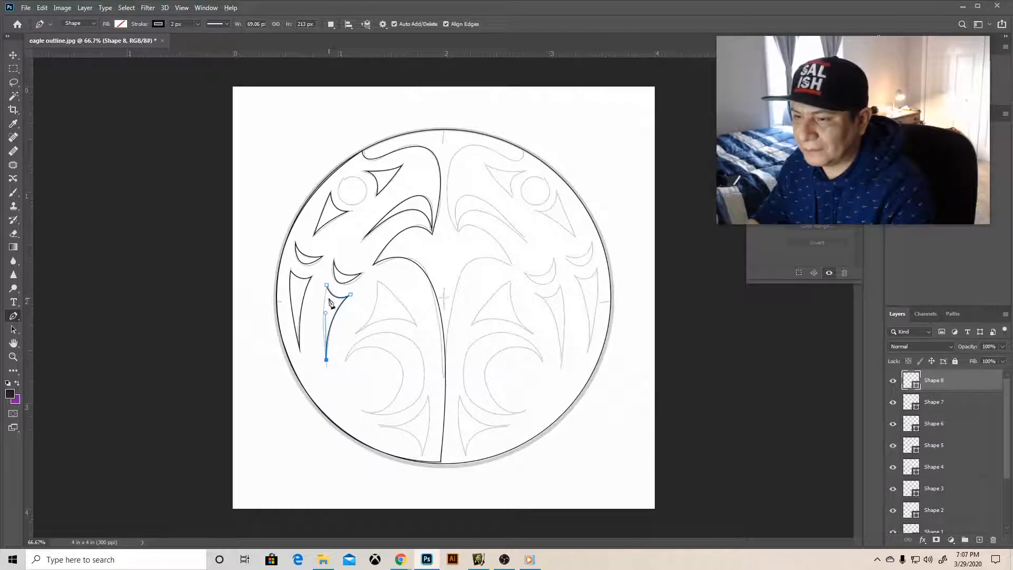
pyautogui.moveTo(332, 267); pyautogui.dragTo(334, 262)
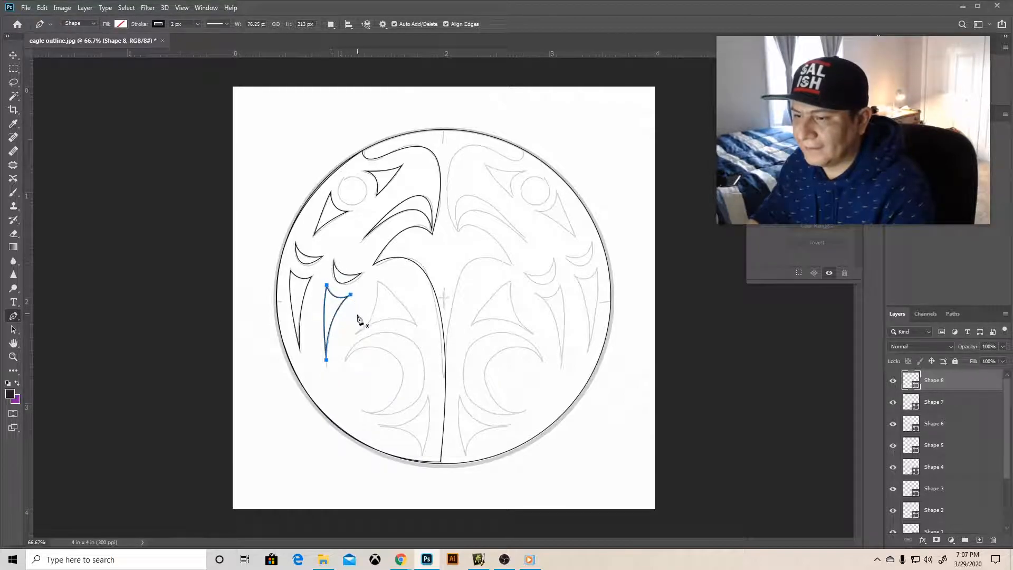
# Step: Trace the three-pointed shape above the left half's large crescent as a closed Pen shape with curved sides
pyautogui.click(358, 331)
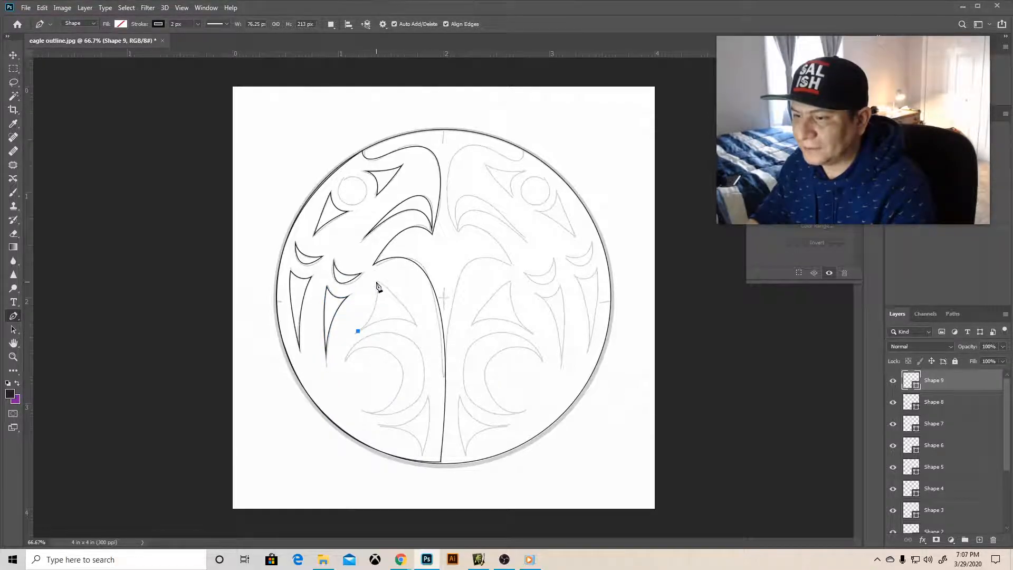
pyautogui.moveTo(377, 280); pyautogui.dragTo(367, 255)
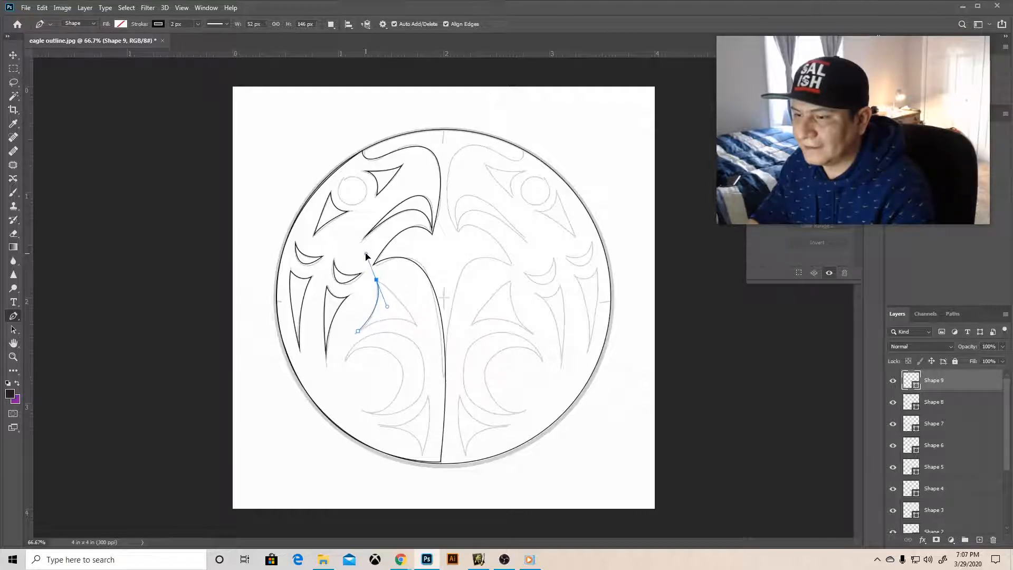
pyautogui.moveTo(417, 326); pyautogui.dragTo(428, 355)
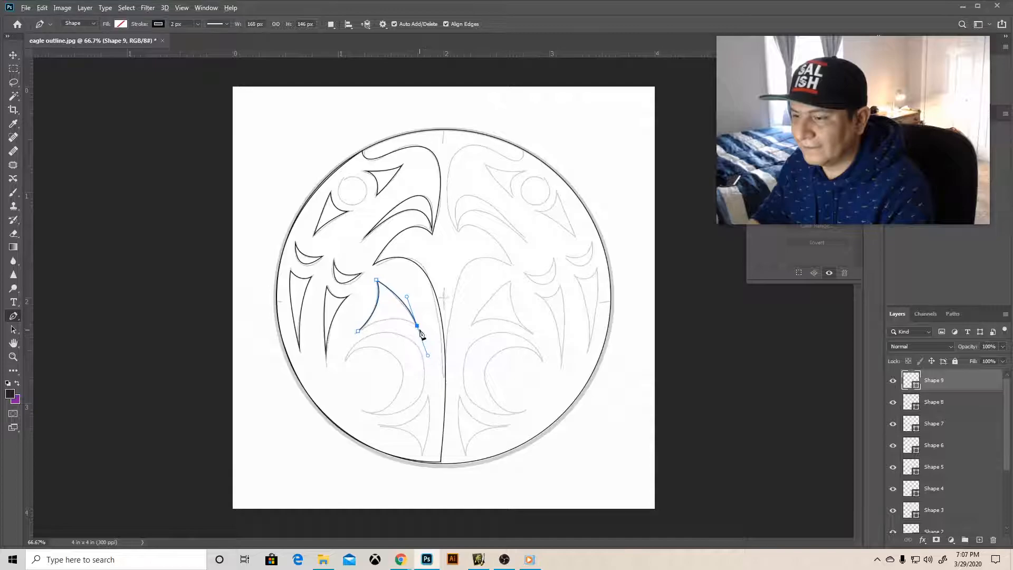
pyautogui.moveTo(358, 331); pyautogui.dragTo(329, 359)
# Step: Trace the large C-shaped crescent in the lower left half as a closed Pen shape, redoing misplaced curve points
pyautogui.click(345, 358)
pyautogui.moveTo(422, 360); pyautogui.dragTo(457, 421)
pyautogui.hotkey('ctrl', 'z')
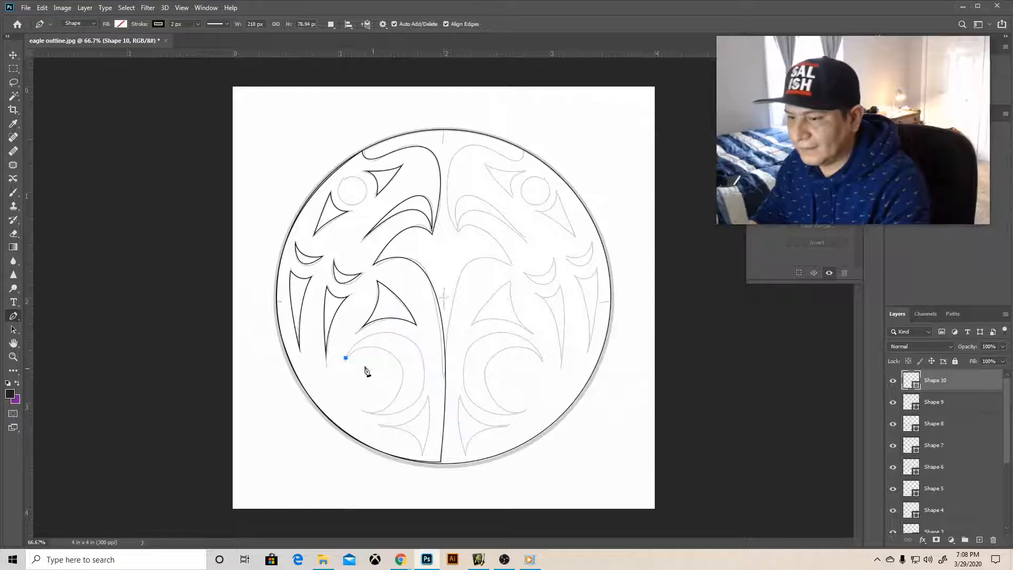
pyautogui.moveTo(415, 344); pyautogui.dragTo(460, 379)
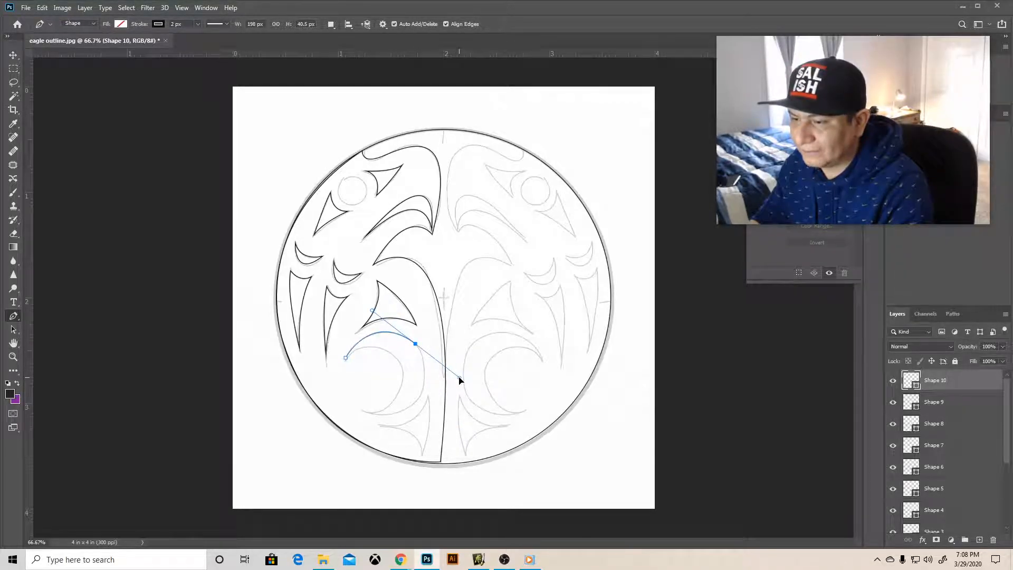
pyautogui.click(407, 409)
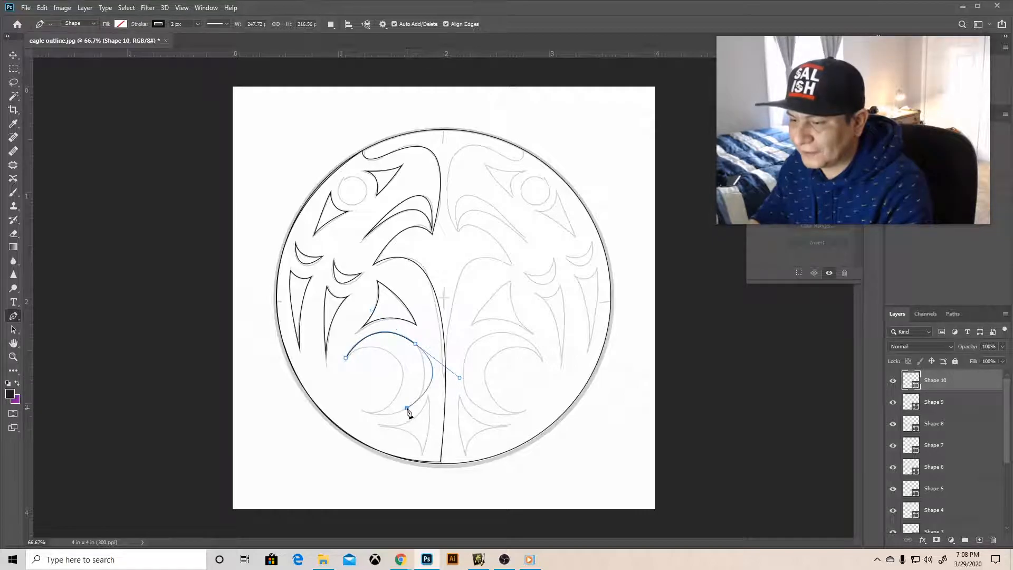
pyautogui.hotkey('ctrl', 'z')
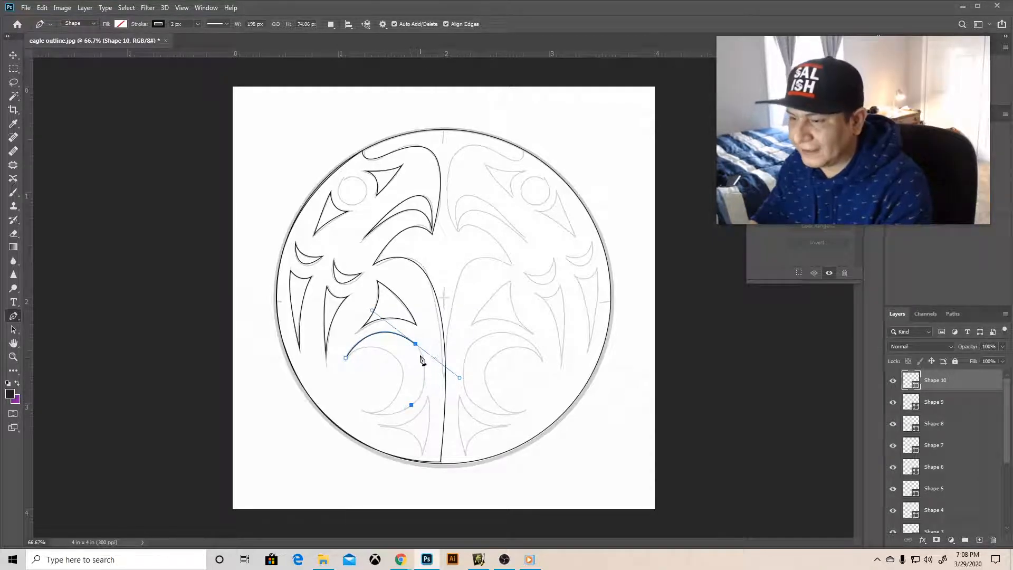
pyautogui.click(415, 345)
pyautogui.moveTo(399, 413); pyautogui.dragTo(357, 407)
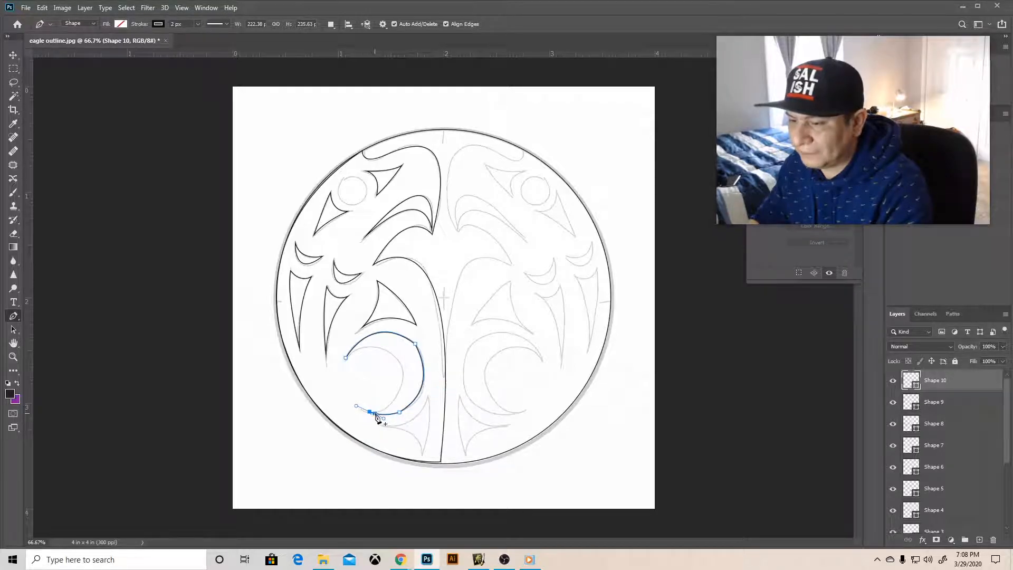
pyautogui.click(370, 412)
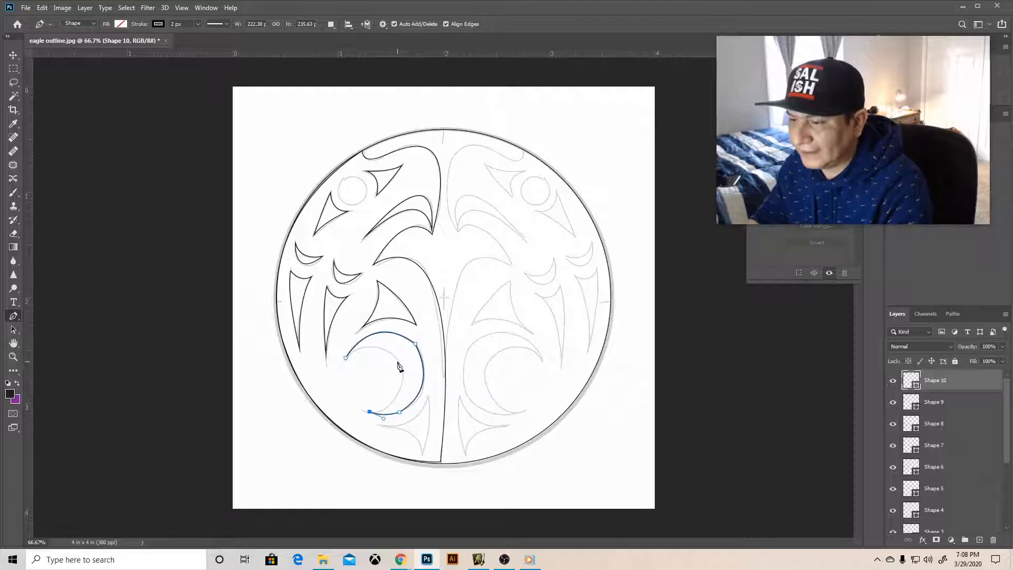
pyautogui.moveTo(398, 362); pyautogui.dragTo(383, 321)
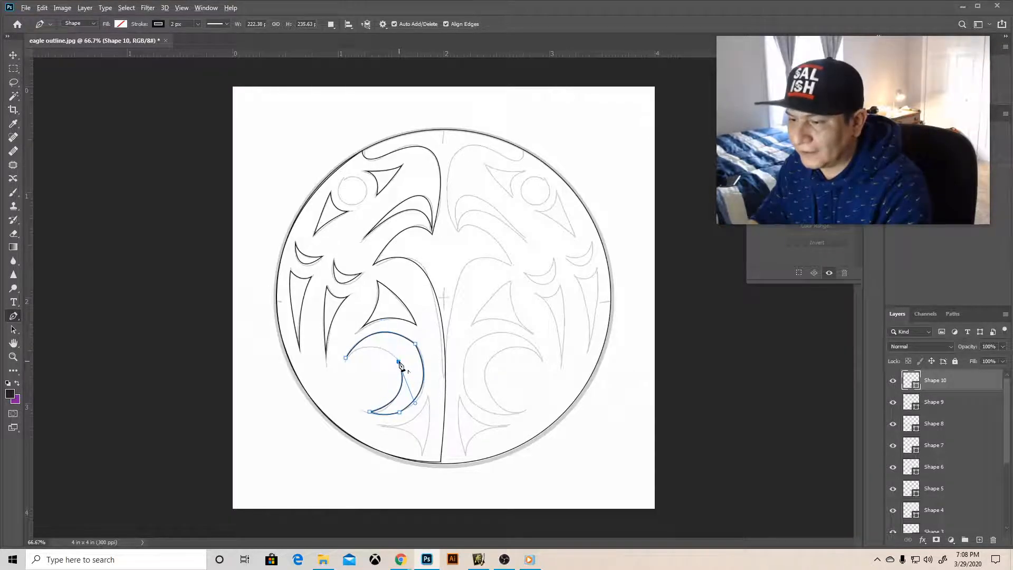
pyautogui.click(345, 359)
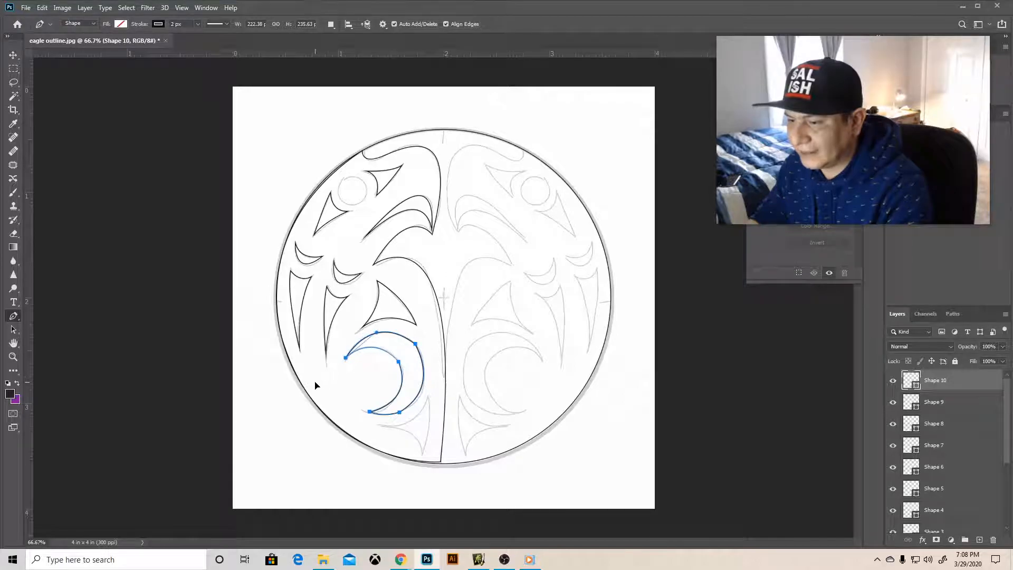
# Step: Trace the small three-pointed shape below the large crescent, beside the axis, as a closed Pen shape
pyautogui.click(384, 426)
pyautogui.moveTo(429, 397); pyautogui.dragTo(433, 367)
pyautogui.keyDown('alt'); pyautogui.click(428, 396); pyautogui.keyUp('alt')
pyautogui.moveTo(422, 455); pyautogui.dragTo(409, 479)
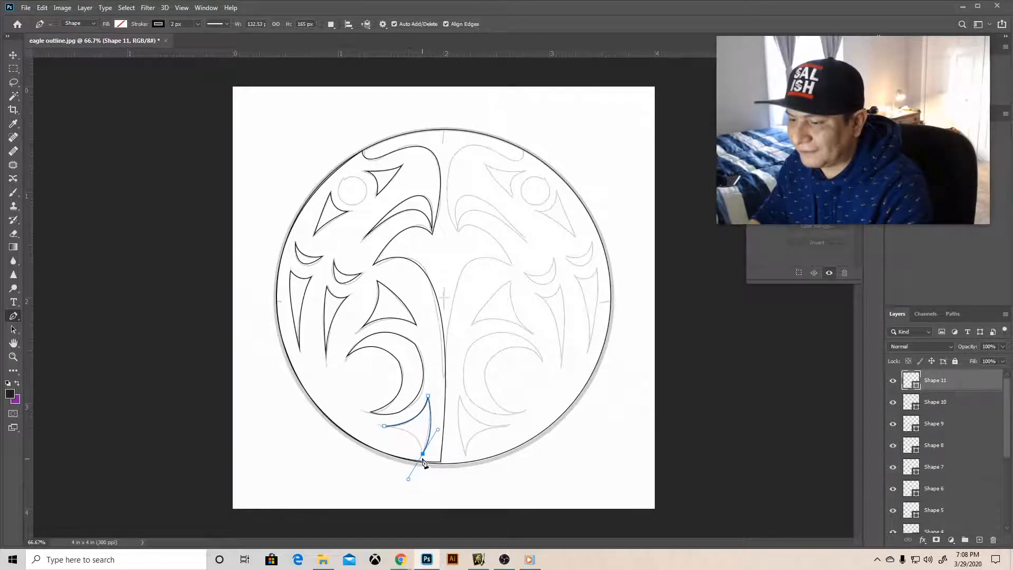
pyautogui.click(385, 427)
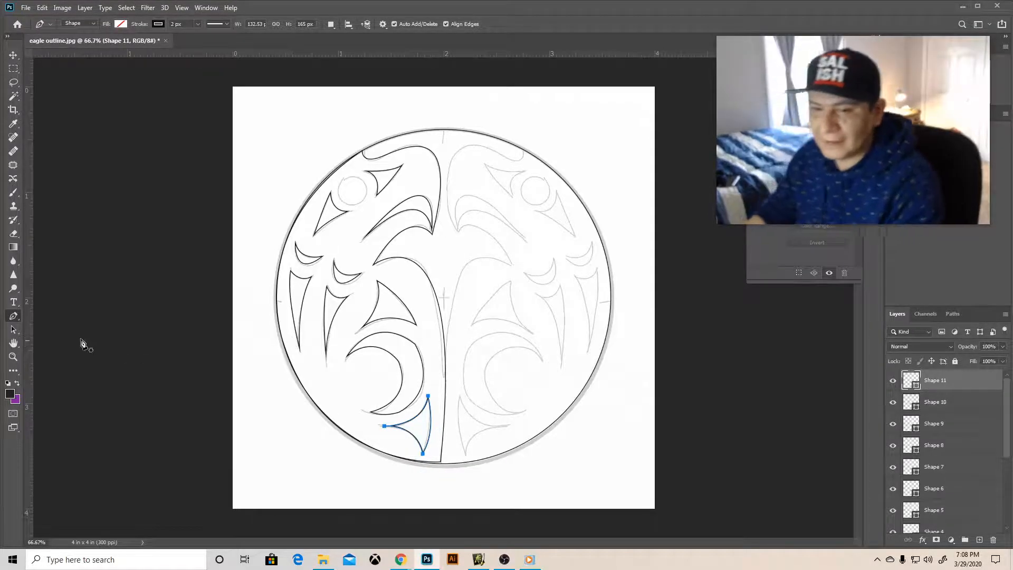
# Step: Create a 100 x 100 px ellipse from its center over the left eye circle
pyautogui.press('u')
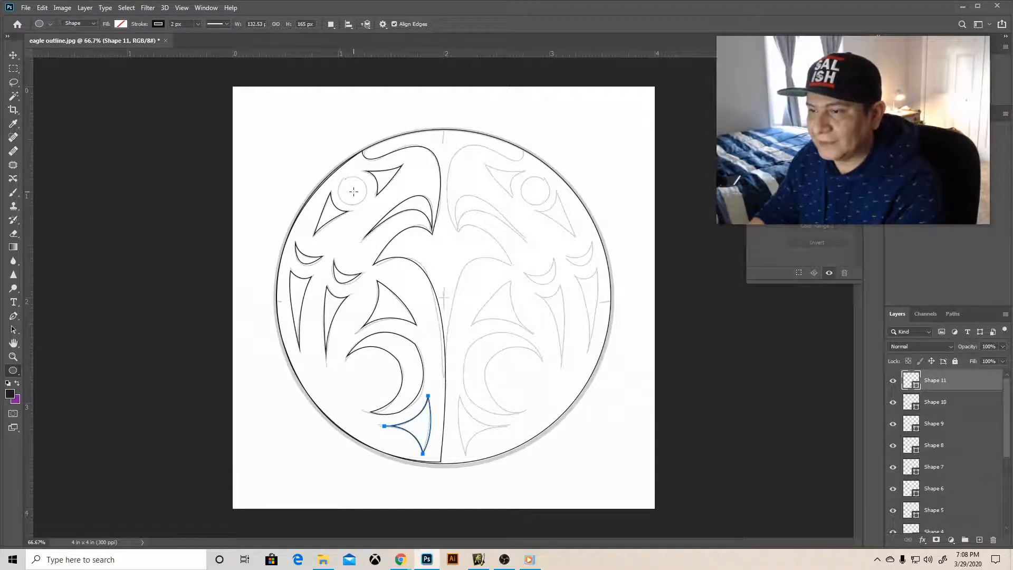
pyautogui.click(351, 191)
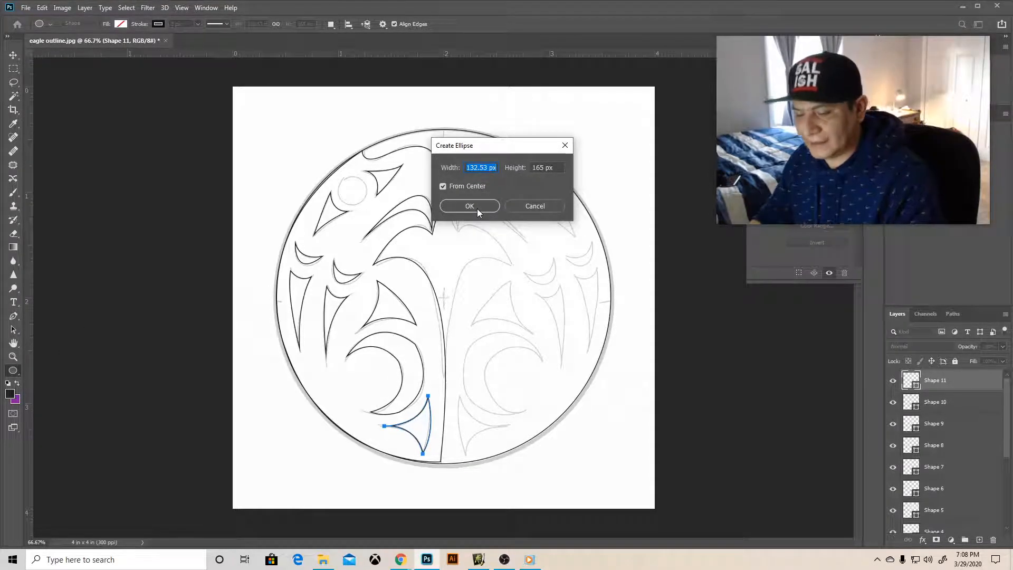
pyautogui.write('100')
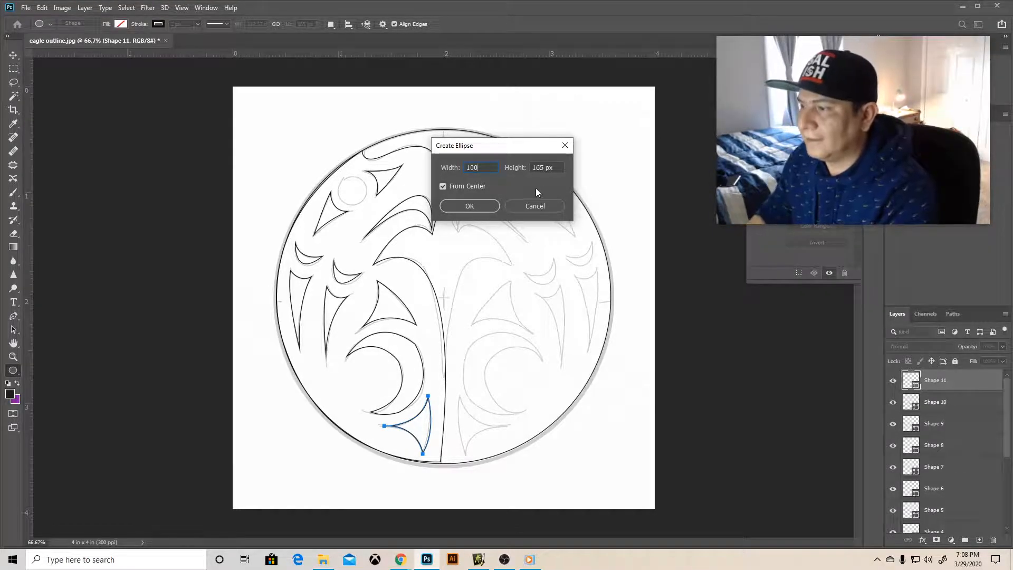
pyautogui.doubleClick(538, 168)
pyautogui.write('1')
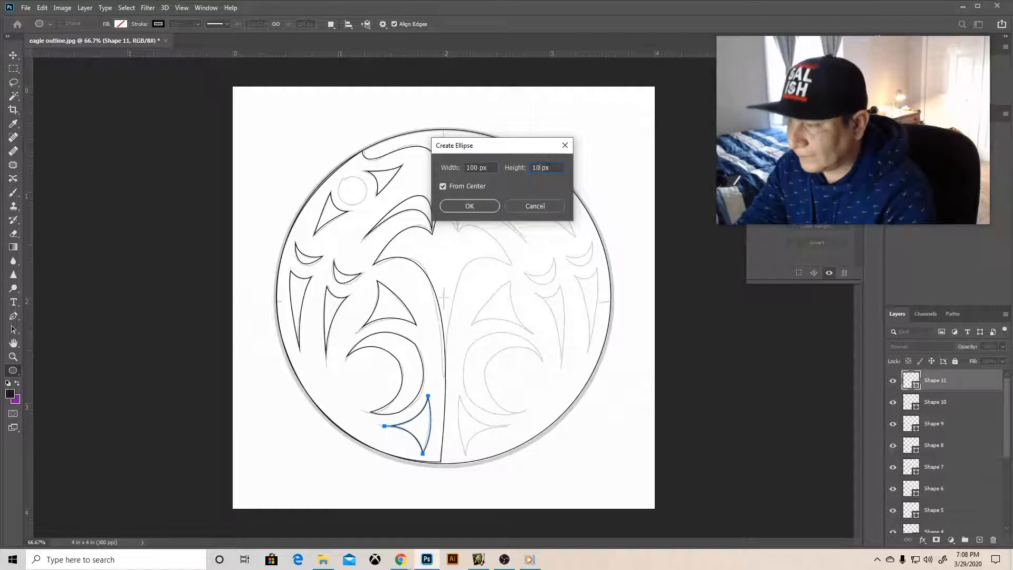
pyautogui.click(478, 205)
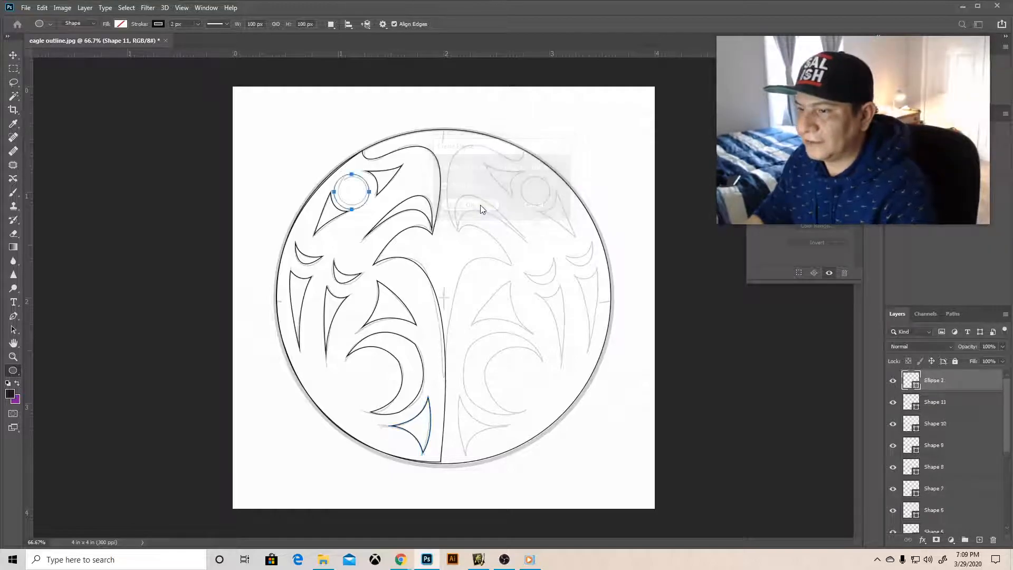
# Step: Scale the new eye ellipse down proportionally to about 82% to match the sketched eye circle, and apply the transform
pyautogui.click(13, 54)
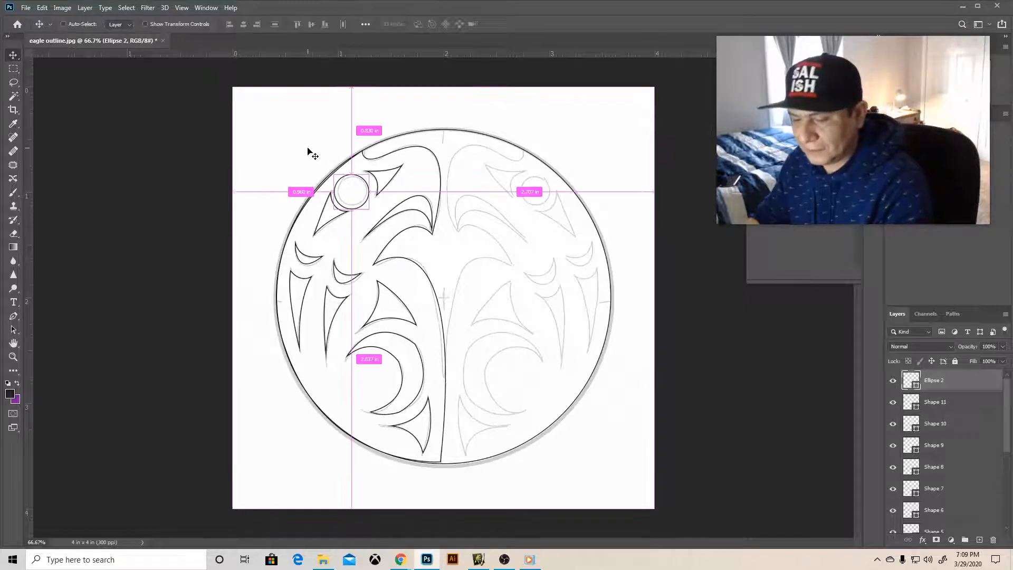
pyautogui.hotkey('ctrl', 't')
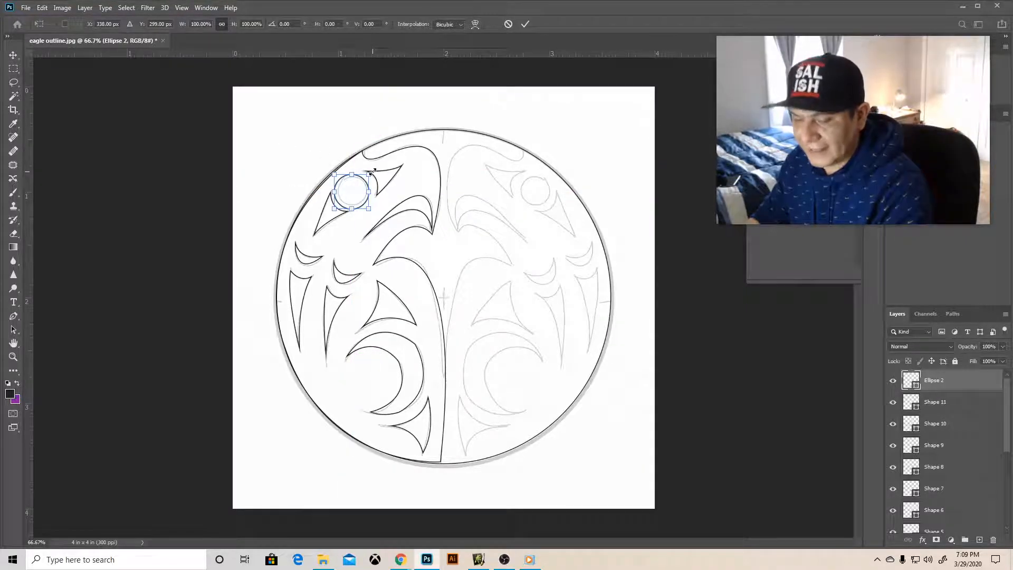
pyautogui.moveTo(373, 172); pyautogui.dragTo(369, 174)
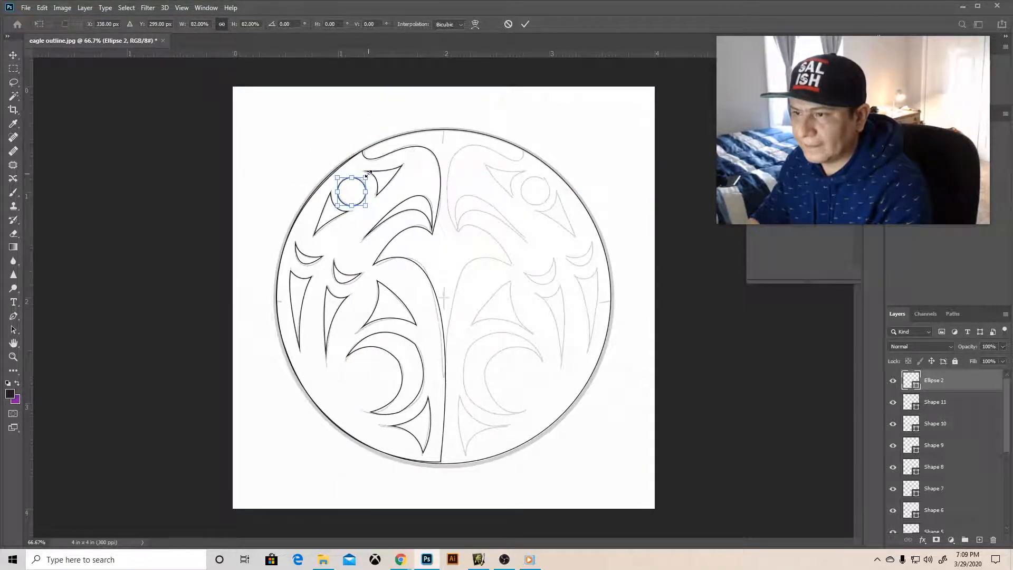
pyautogui.press('Return')
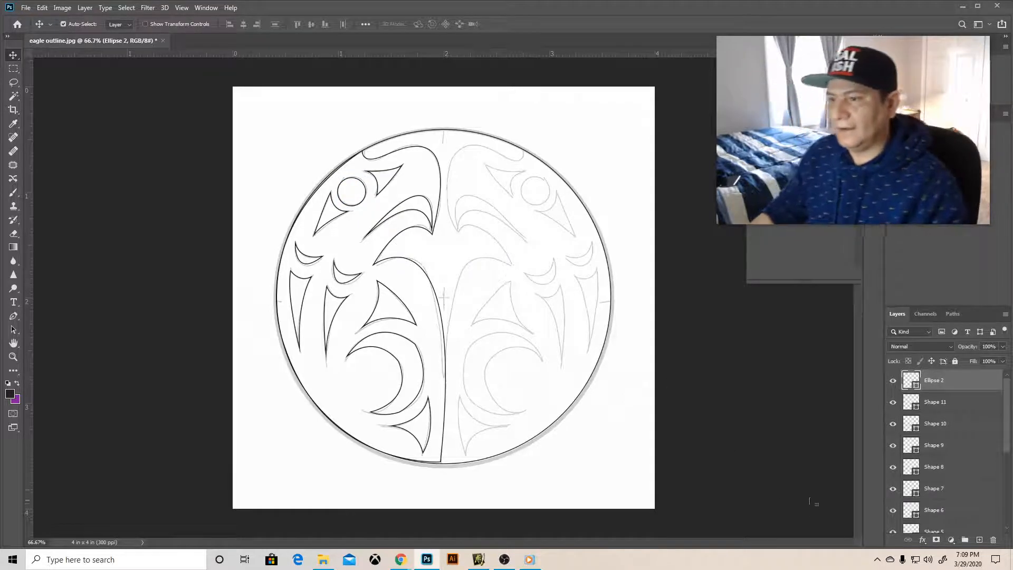
# Step: Hide the sketch on Layer 1, and toggle Shape 1's visibility to identify its outline
pyautogui.scroll(-3, 924, 459)
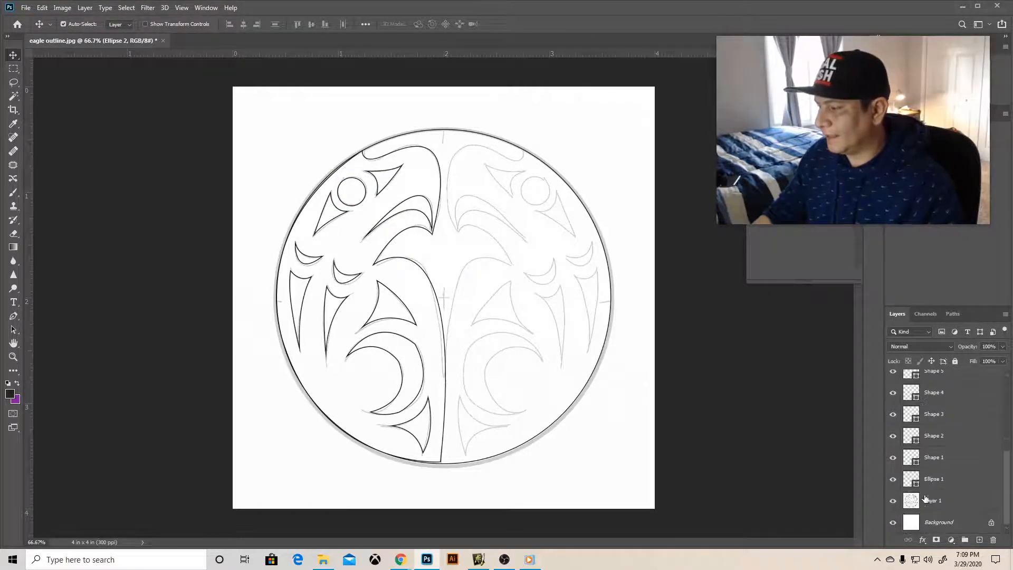
pyautogui.click(894, 502)
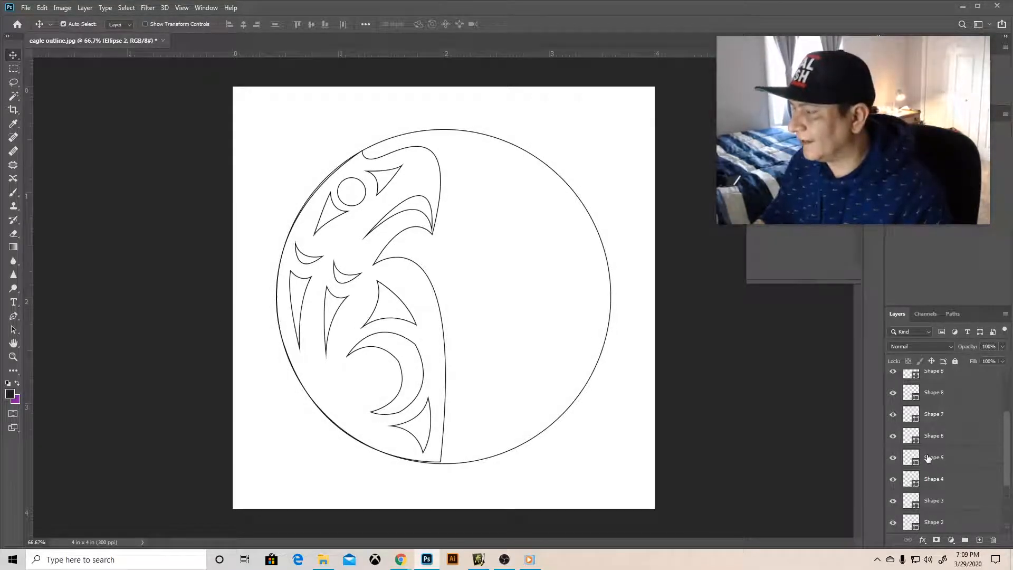
pyautogui.scroll(4, 928, 458)
pyautogui.scroll(-3, 928, 458)
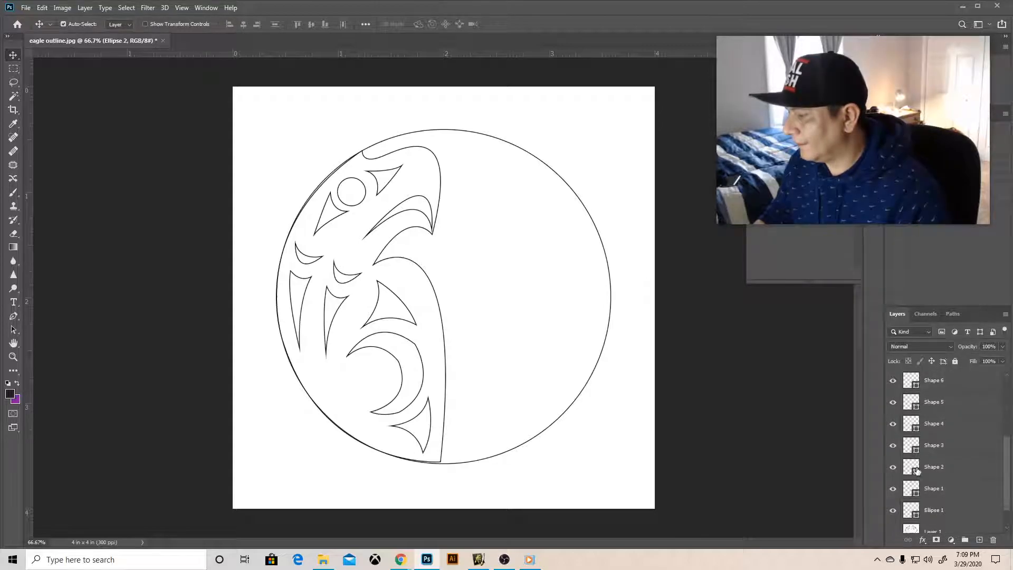
pyautogui.click(894, 488)
pyautogui.click(894, 489)
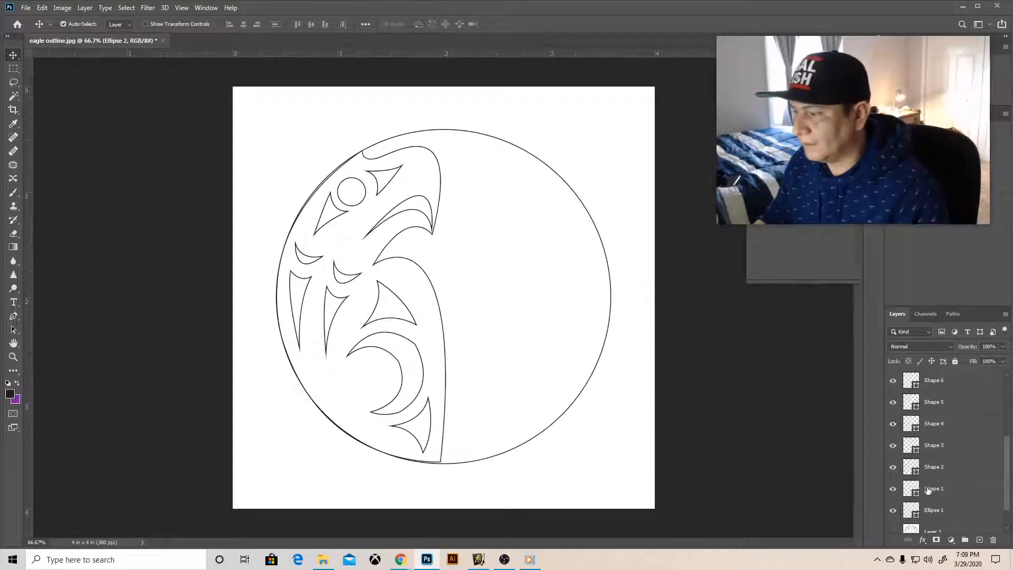
# Step: Give the eagle's main body outline on Shape 1 a bright red fill and a matching red stroke
pyautogui.click(932, 489)
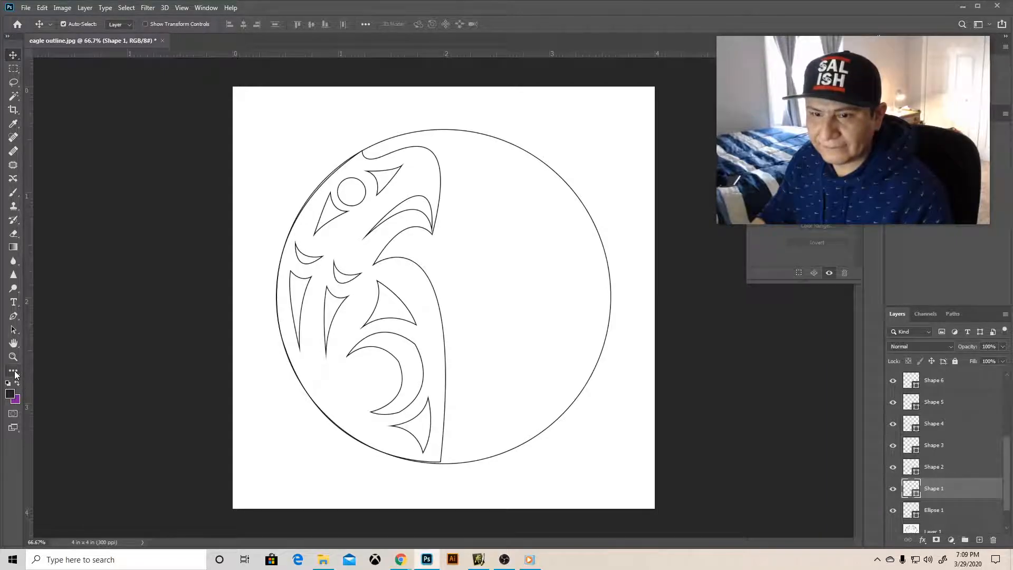
pyautogui.click(13, 315)
pyautogui.click(119, 25)
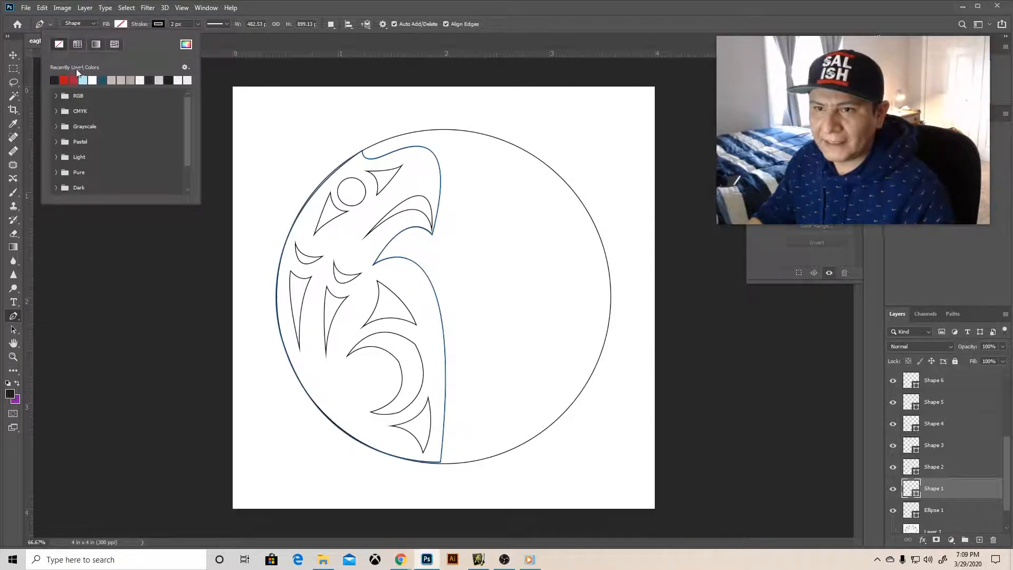
pyautogui.click(64, 80)
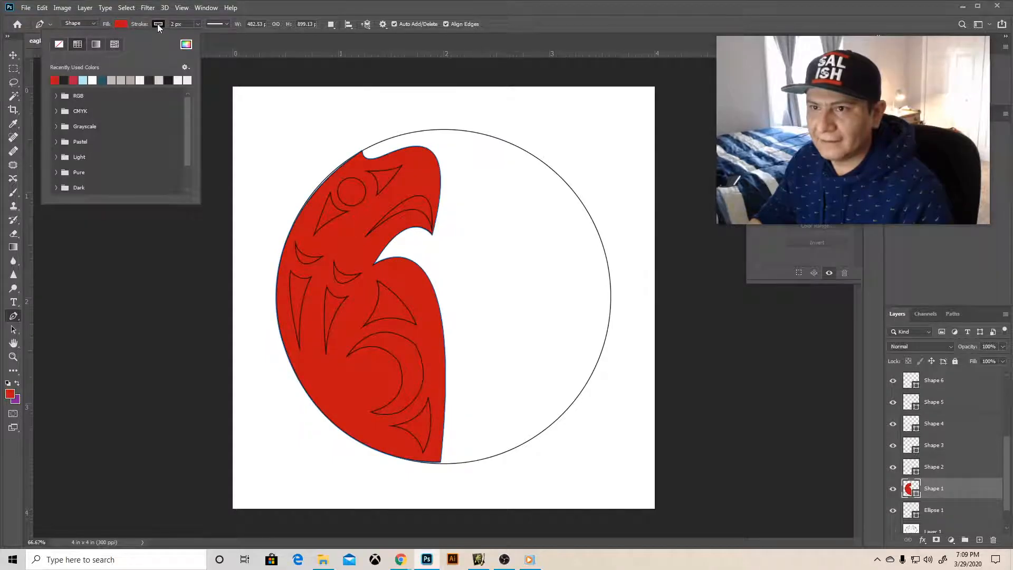
pyautogui.click(158, 24)
pyautogui.click(94, 80)
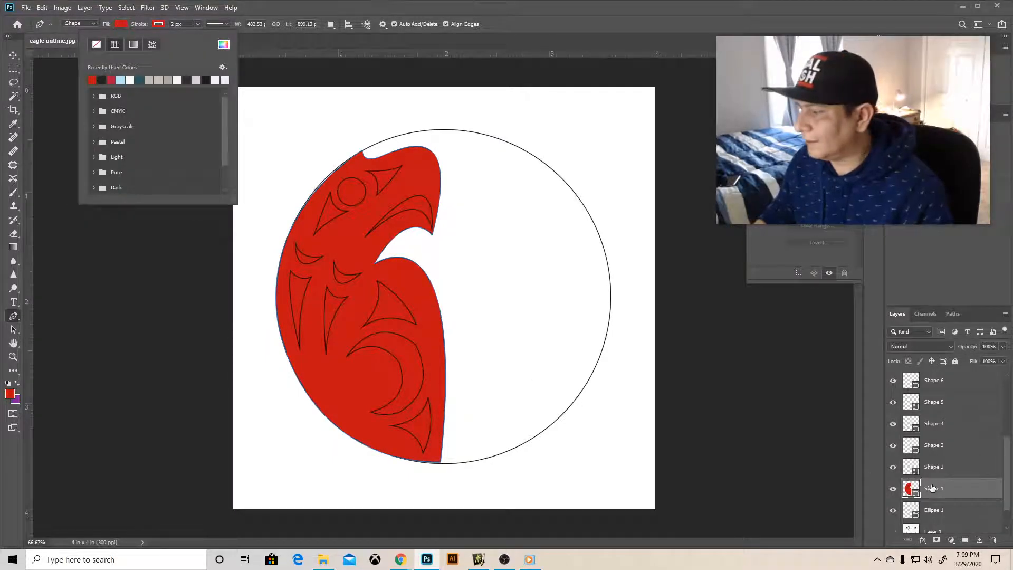
pyautogui.click(936, 467)
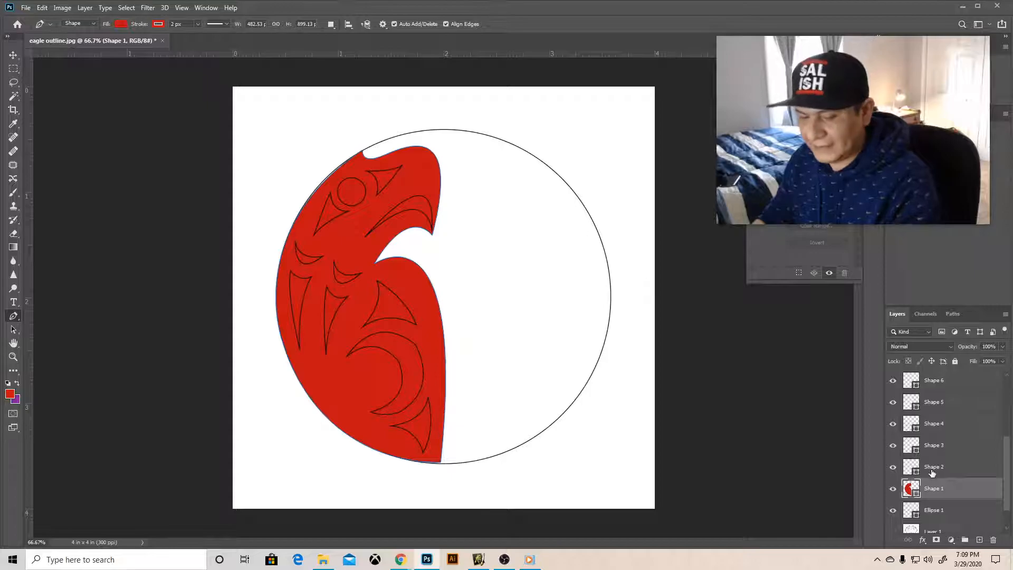
# Step: Select all the inner detail shapes, Shape 2 through Shape 11 plus Ellipse 2, and merge them into one shape layer
pyautogui.click(933, 471)
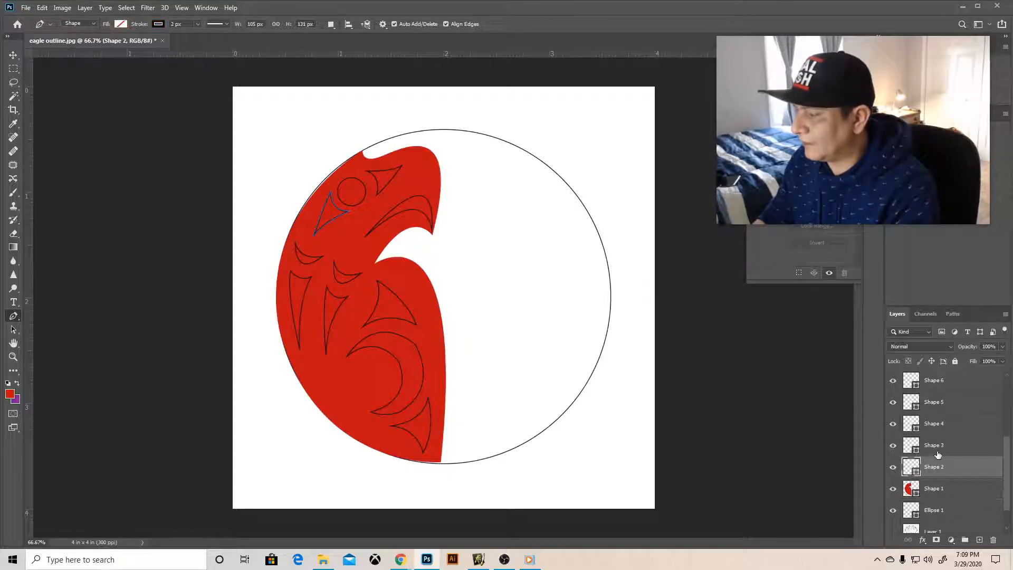
pyautogui.keyDown('shift'); pyautogui.click(936, 446); pyautogui.keyUp('shift')
pyautogui.keyDown('shift'); pyautogui.click(934, 426); pyautogui.keyUp('shift')
pyautogui.keyDown('shift'); pyautogui.click(932, 406); pyautogui.keyUp('shift')
pyautogui.keyDown('shift'); pyautogui.click(933, 385); pyautogui.keyUp('shift')
pyautogui.scroll(3, 934, 425)
pyautogui.keyDown('shift'); pyautogui.click(927, 493); pyautogui.keyUp('shift')
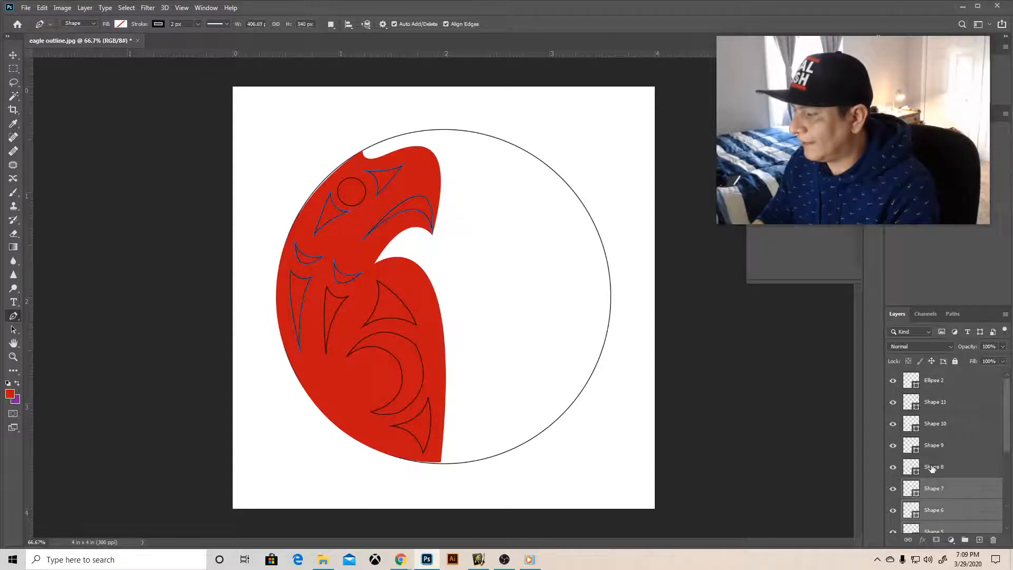
pyautogui.keyDown('shift'); pyautogui.click(932, 470); pyautogui.keyUp('shift')
pyautogui.keyDown('shift'); pyautogui.click(932, 447); pyautogui.keyUp('shift')
pyautogui.keyDown('shift'); pyautogui.click(933, 425); pyautogui.keyUp('shift')
pyautogui.keyDown('shift'); pyautogui.click(933, 405); pyautogui.keyUp('shift')
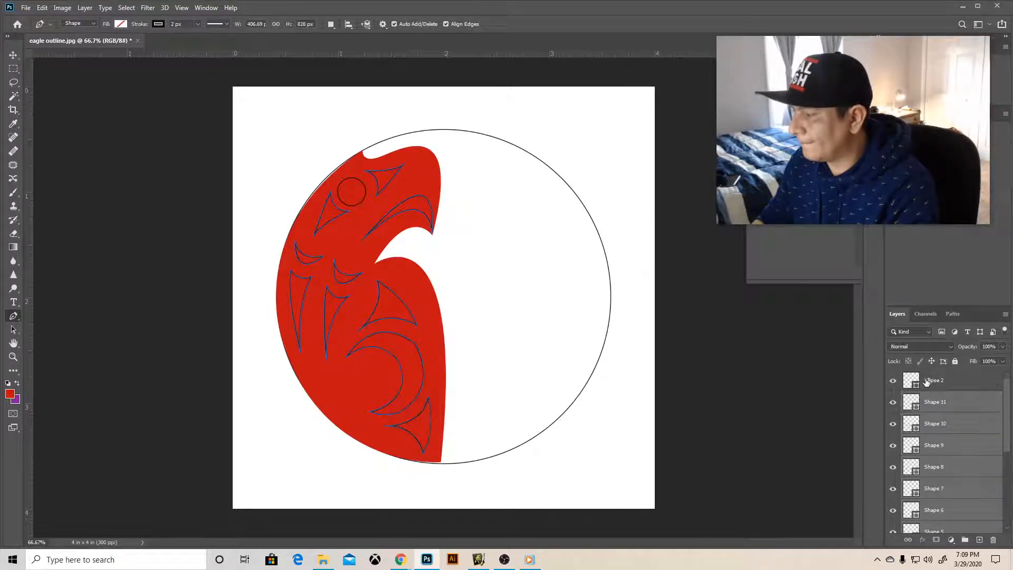
pyautogui.keyDown('shift'); pyautogui.click(927, 381); pyautogui.keyUp('shift')
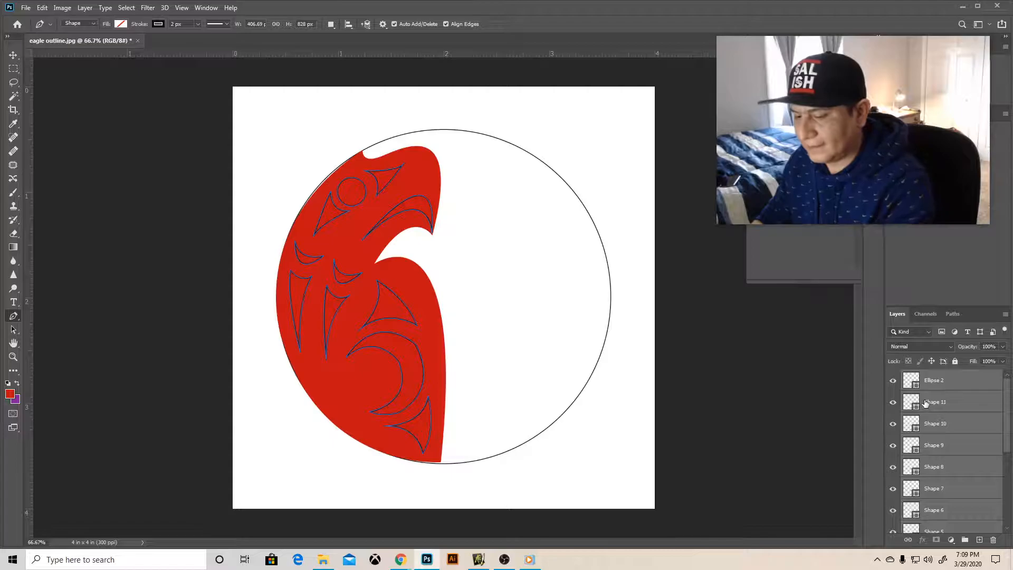
pyautogui.hotkey('ctrl', 'e')
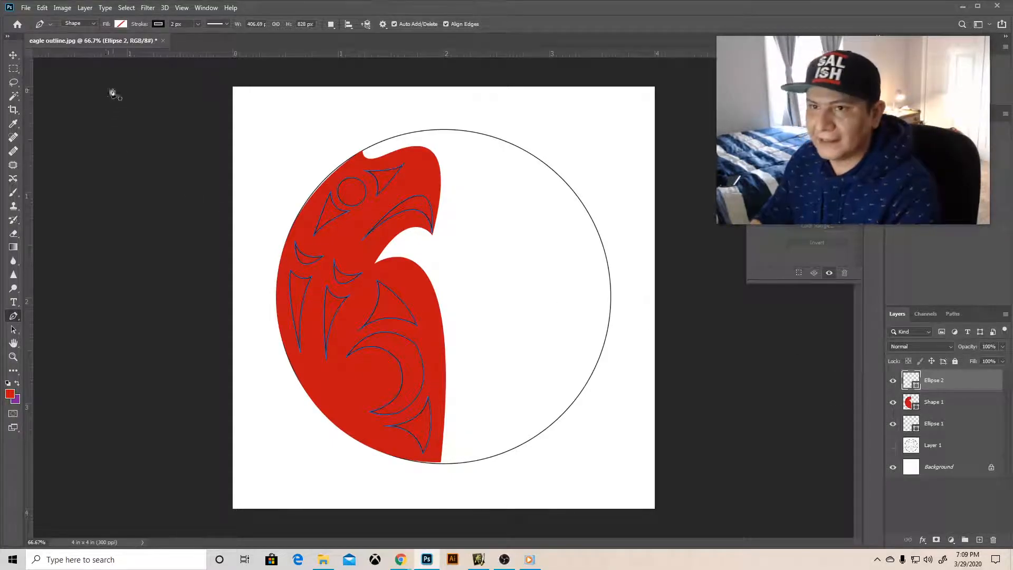
# Step: Give the merged inner detail shapes a near-black fill and a matching stroke using the recently used dark color
pyautogui.click(124, 25)
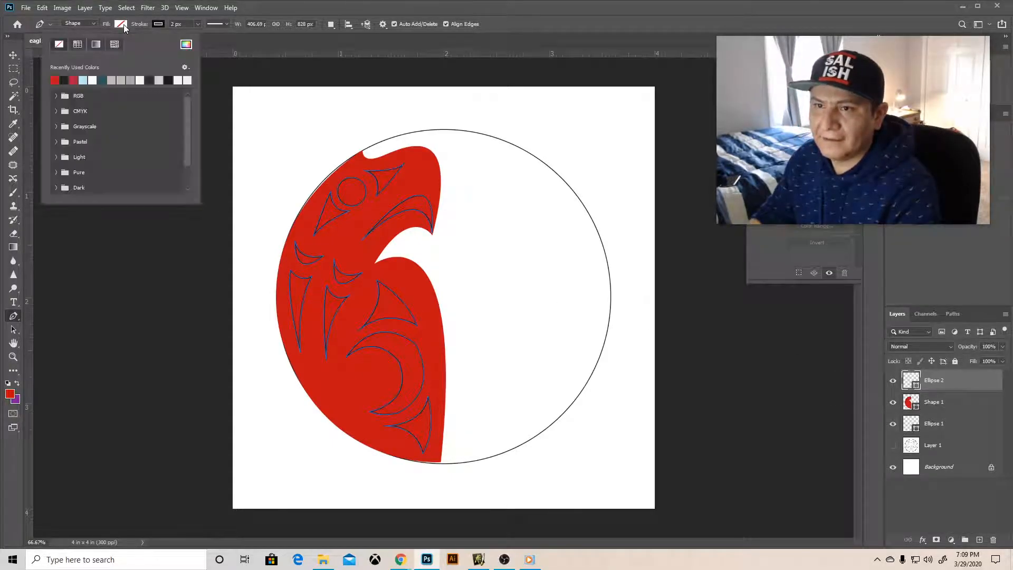
pyautogui.click(64, 80)
pyautogui.click(155, 24)
pyautogui.click(155, 24)
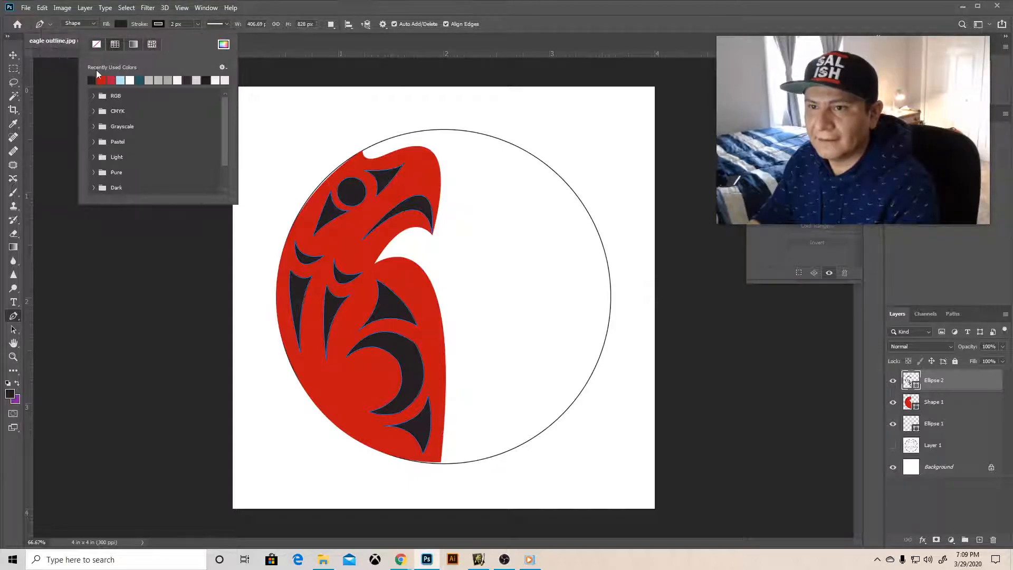
pyautogui.click(935, 408)
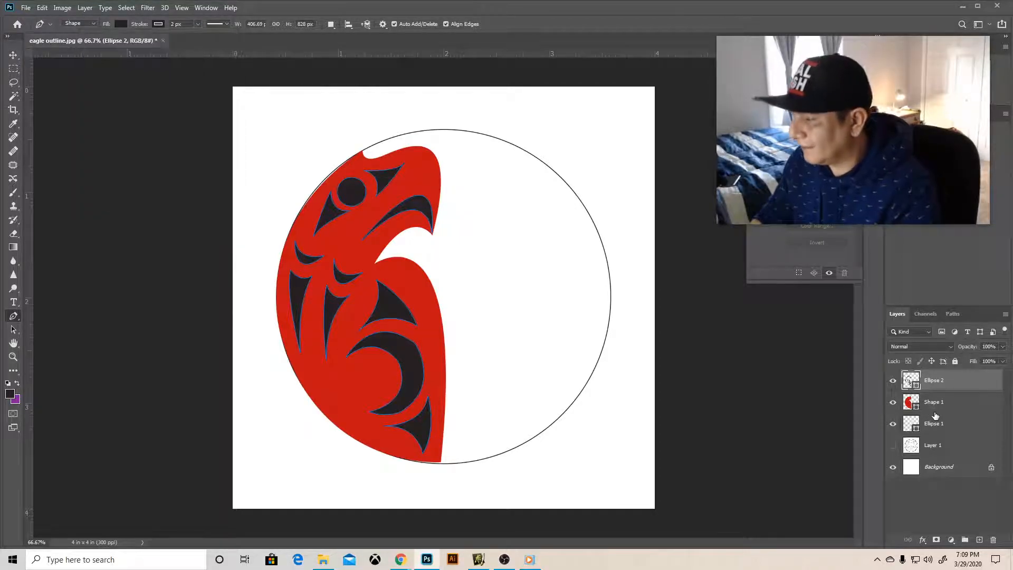
# Step: Duplicate the red body layer Shape 1 together with the merged detail layer Ellipse 2
pyautogui.click(935, 403)
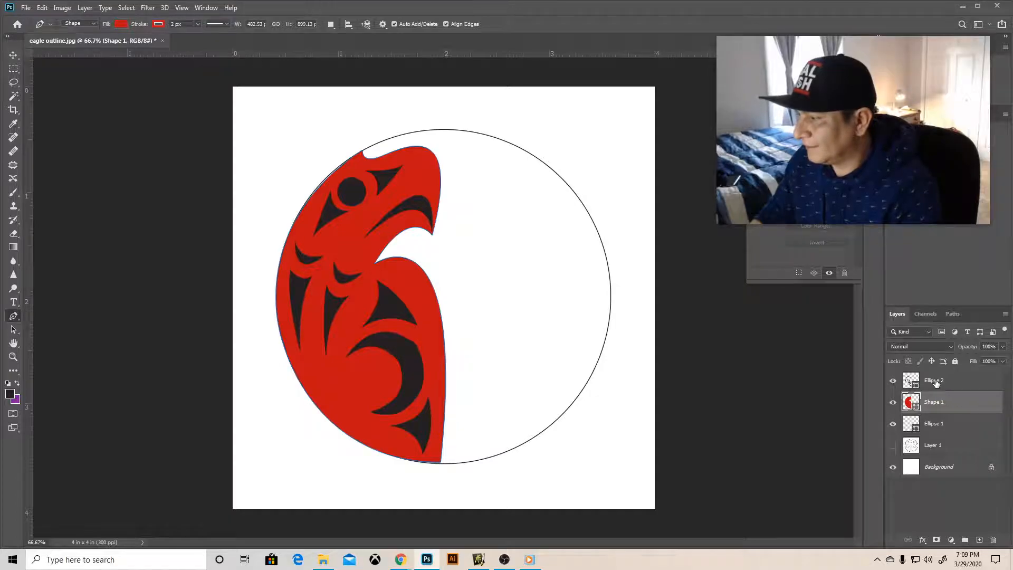
pyautogui.keyDown('shift'); pyautogui.click(936, 382); pyautogui.keyUp('shift')
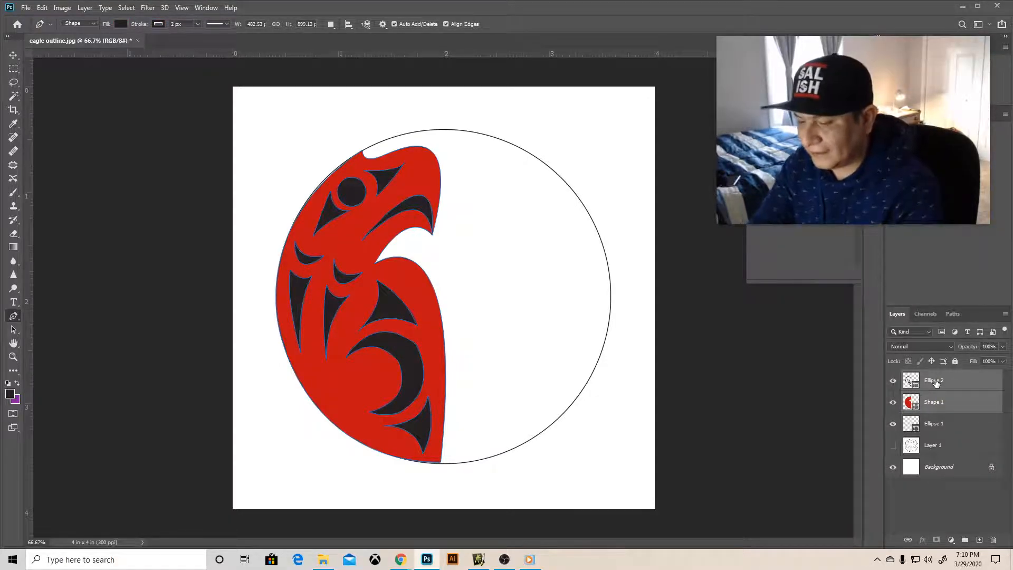
pyautogui.hotkey('ctrl', 'j')
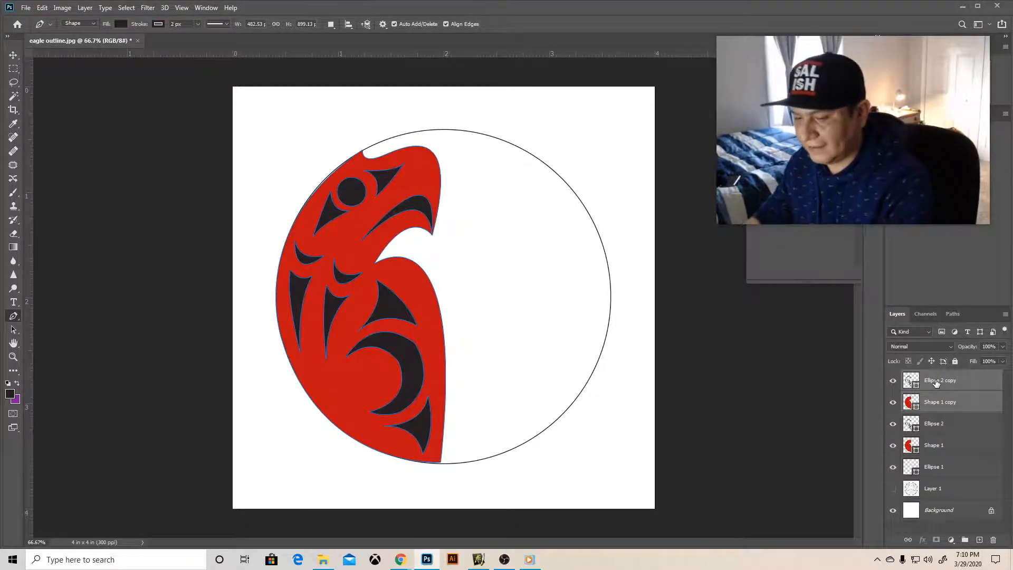
# Step: Flip the duplicated eagle half horizontally, move it level into the circle's right half, apply the transform, and deselect the layers
pyautogui.hotkey('ctrl', 't')
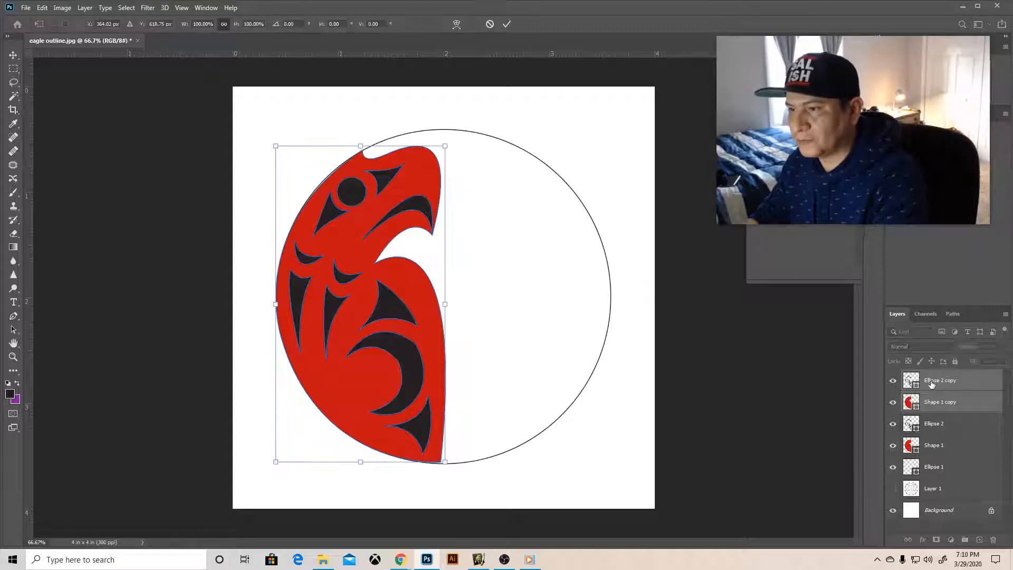
pyautogui.rightClick(374, 358)
pyautogui.click(404, 344)
pyautogui.moveTo(404, 344); pyautogui.dragTo(536, 331)
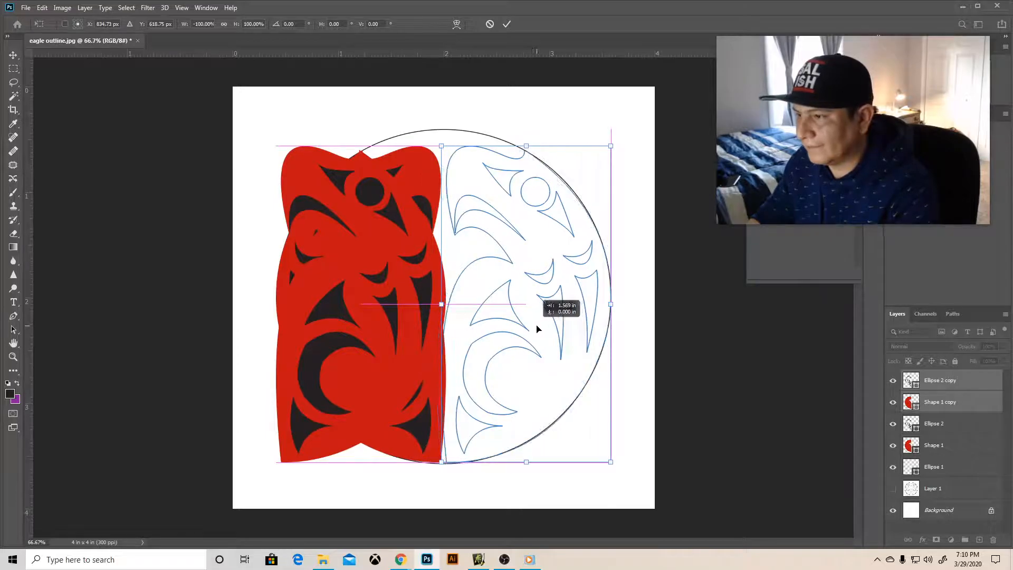
pyautogui.press('Return')
pyautogui.press('p')
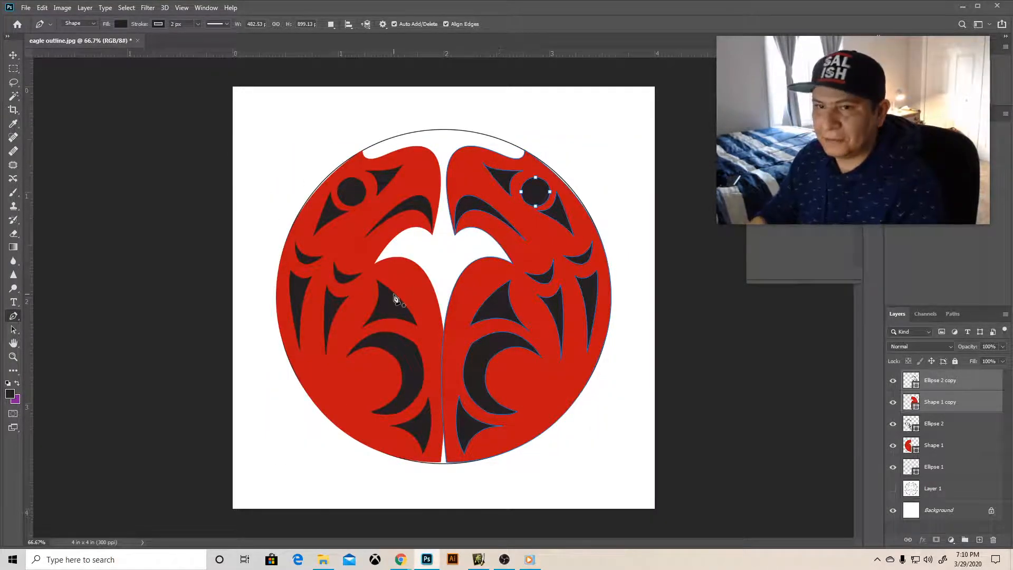
pyautogui.press('v')
pyautogui.click(105, 221)
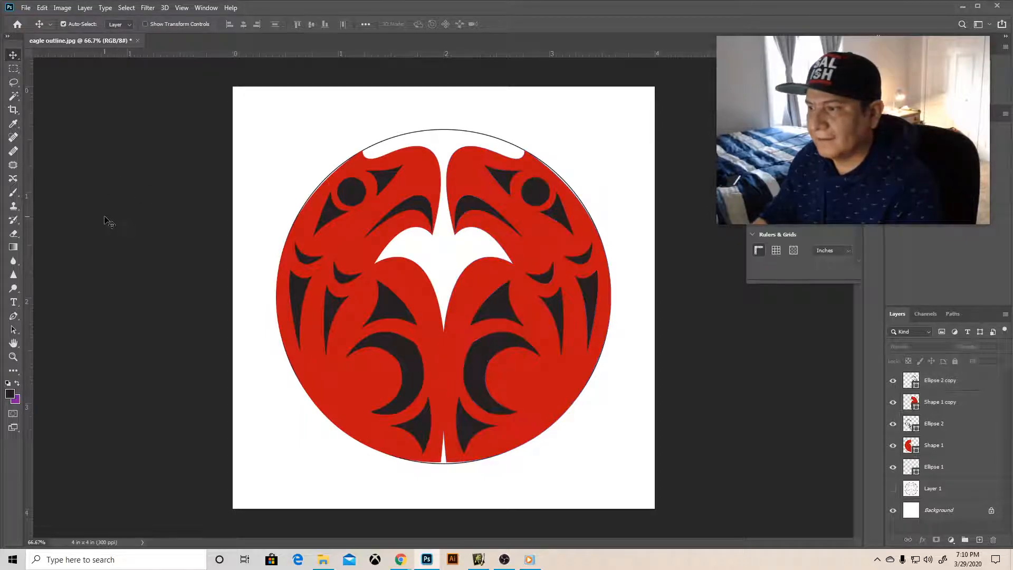
# Step: Give the large background circle, Ellipse 1, the same near-black fill and a matching stroke, and deselect it
pyautogui.click(936, 467)
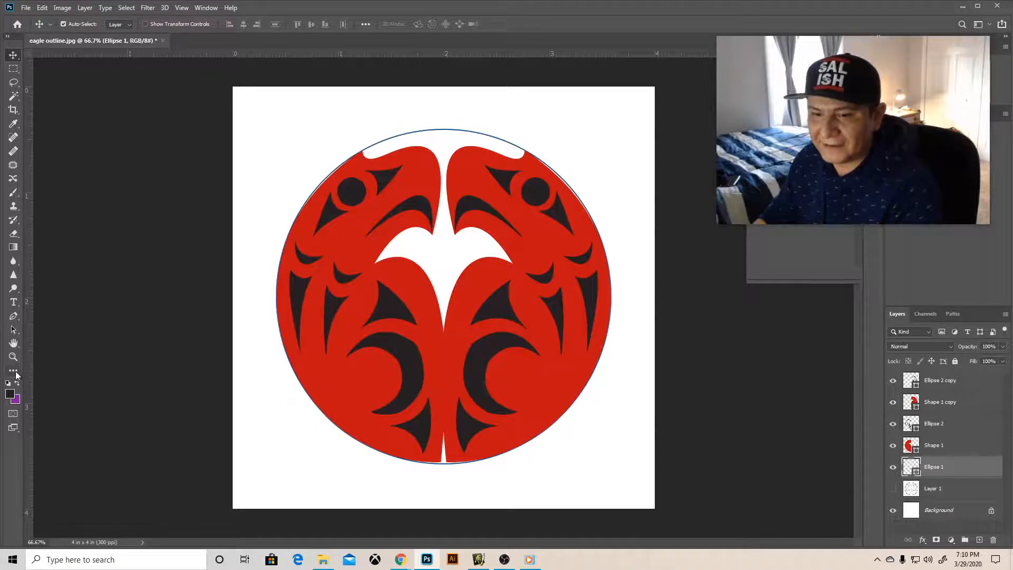
pyautogui.press('u')
pyautogui.click(120, 24)
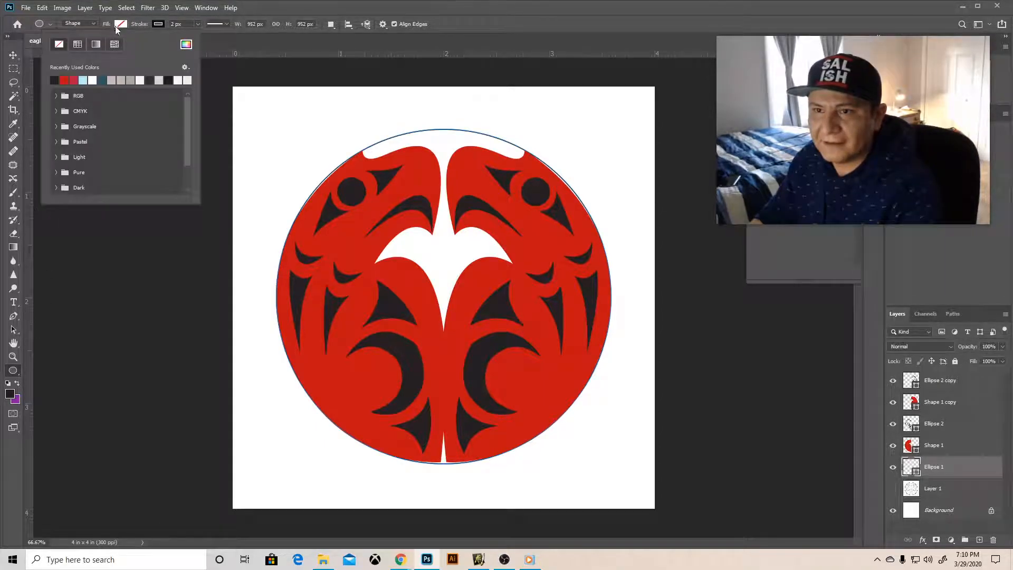
pyautogui.click(54, 79)
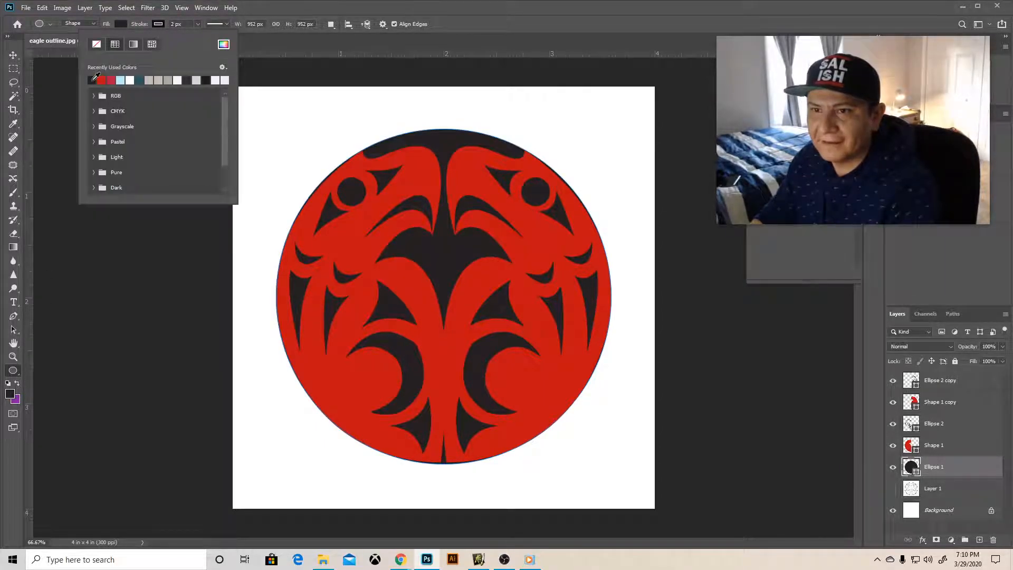
pyautogui.click(69, 211)
pyautogui.click(81, 208)
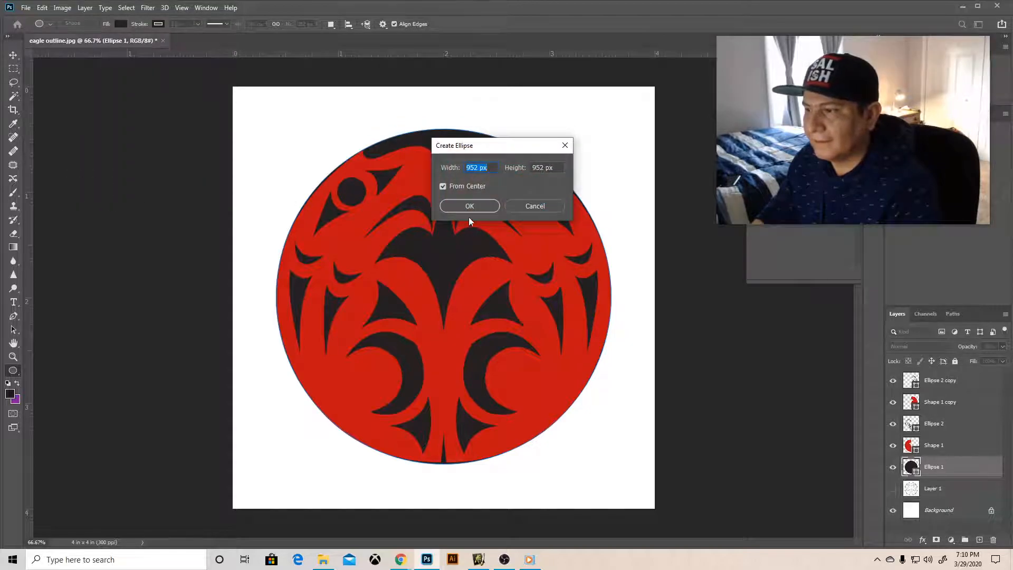
pyautogui.click(536, 205)
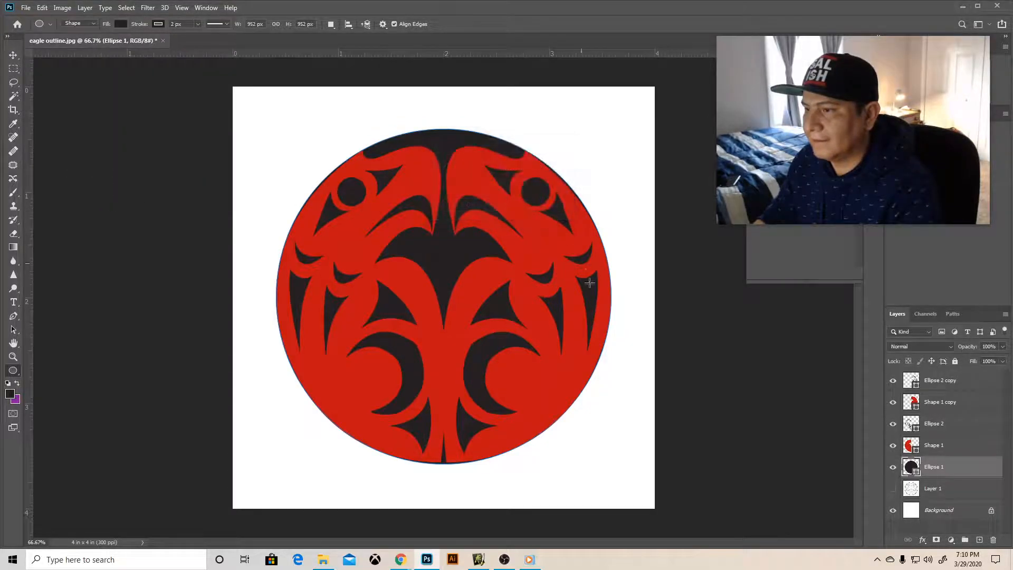
pyautogui.click(13, 55)
pyautogui.click(130, 169)
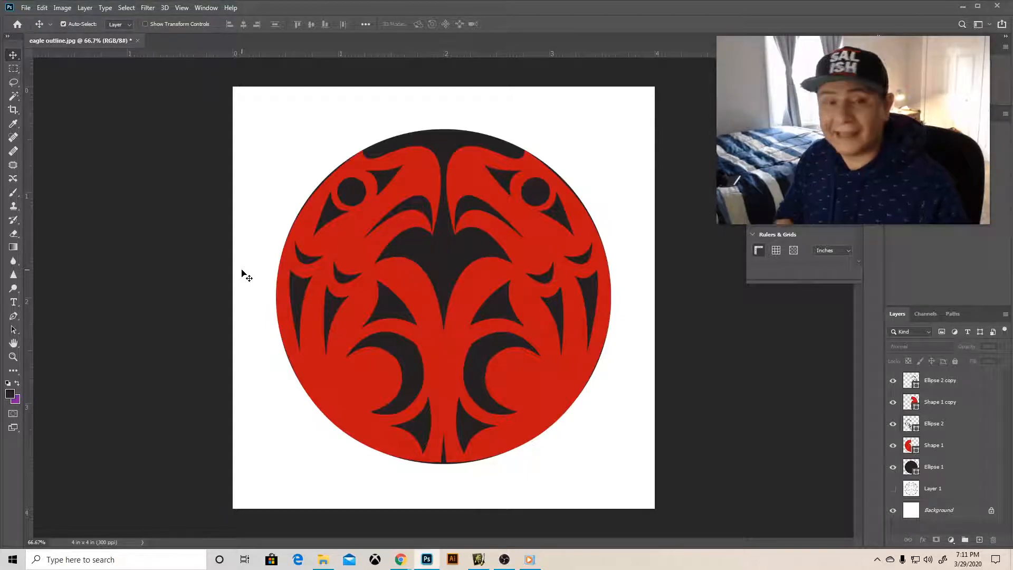
# Step: Switch to ArtRage to view the original symmetrical eagle line sketch
pyautogui.click(473, 562)
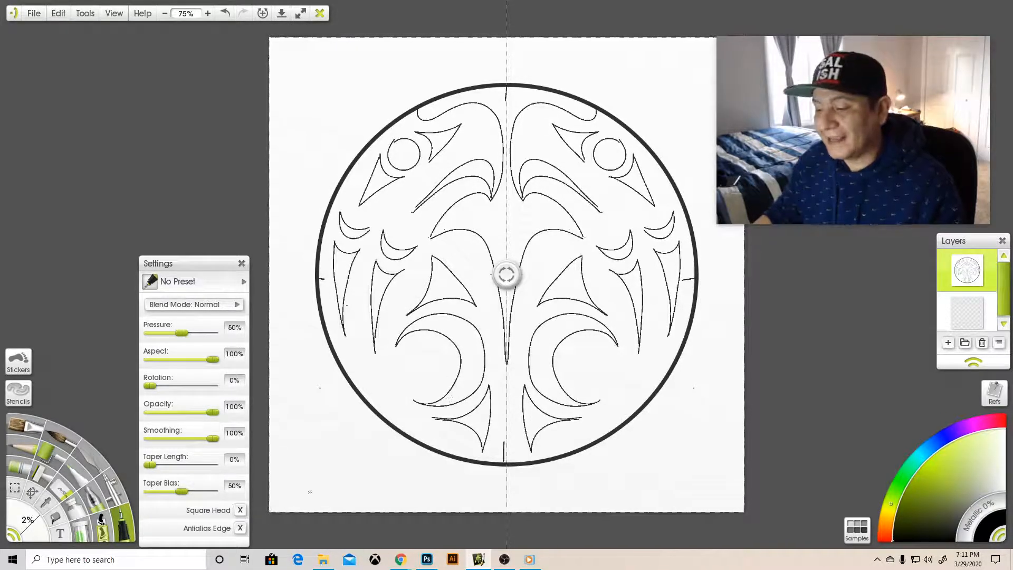
pyautogui.click(505, 559)
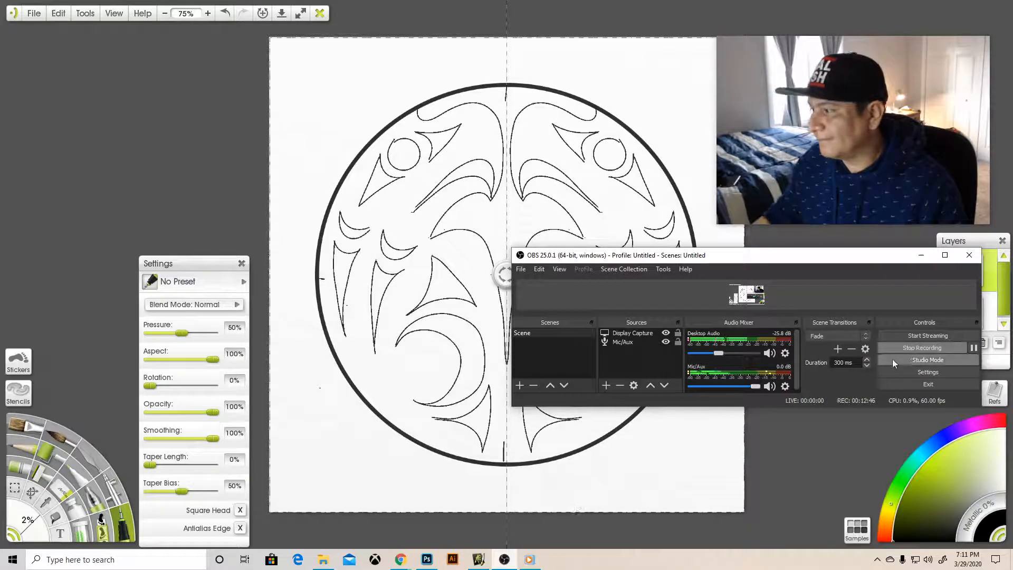